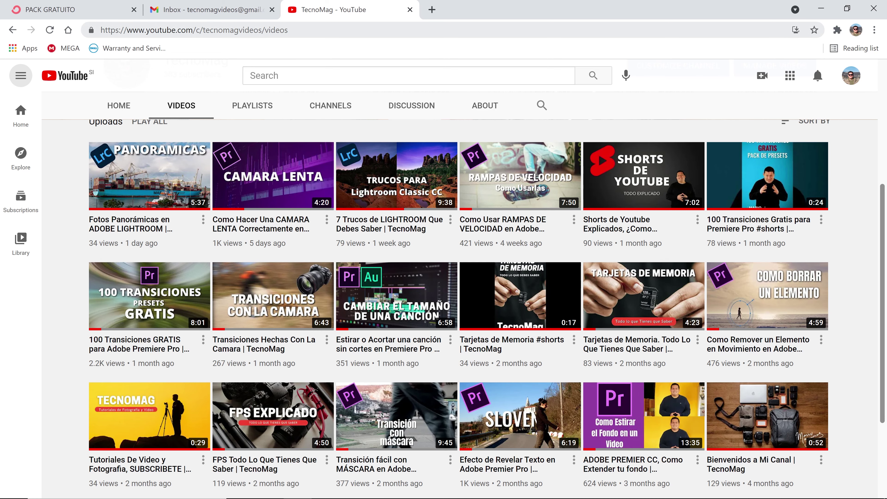
- Submit your e-mail address on the Pack Gratuito sign-up page, then switch to the Gmail inbox
left_click(91, 9)
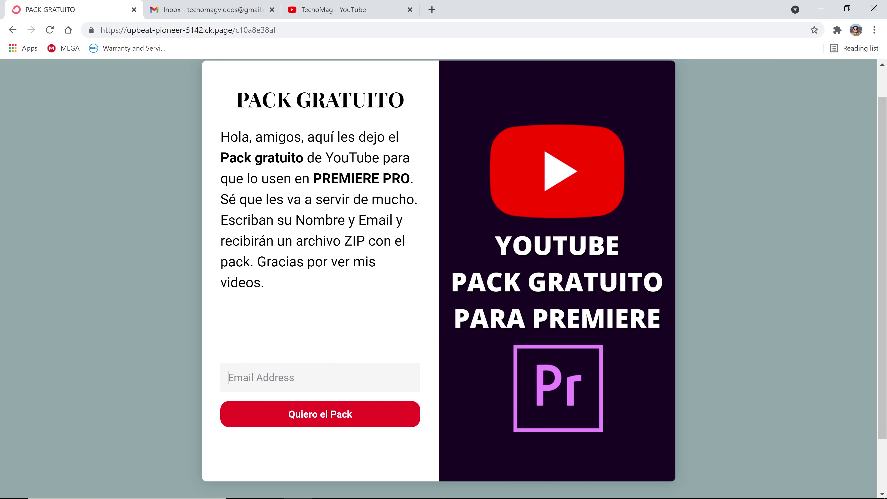
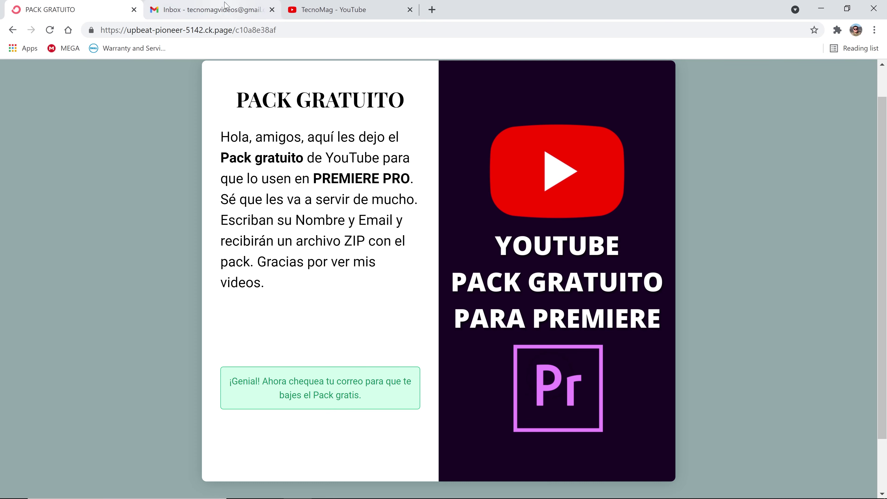
left_click(227, 9)
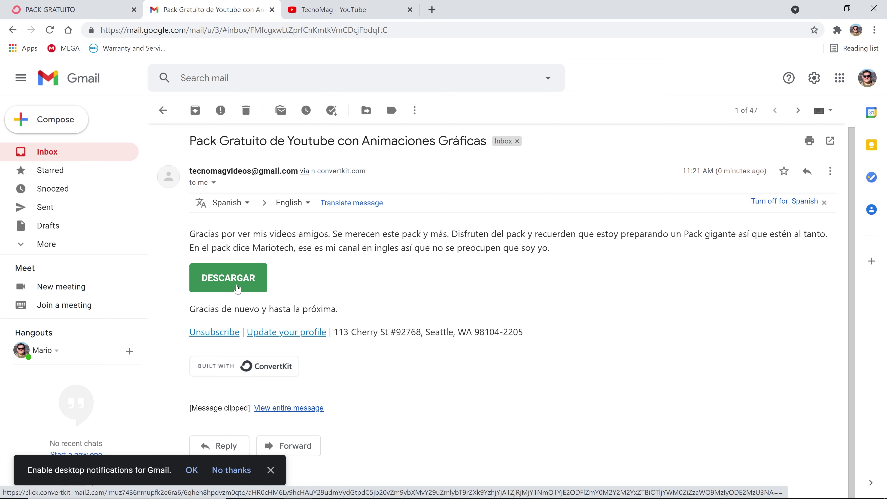
- Download the pack archive via the DESCARGAR link in the e-mail
left_click(237, 289)
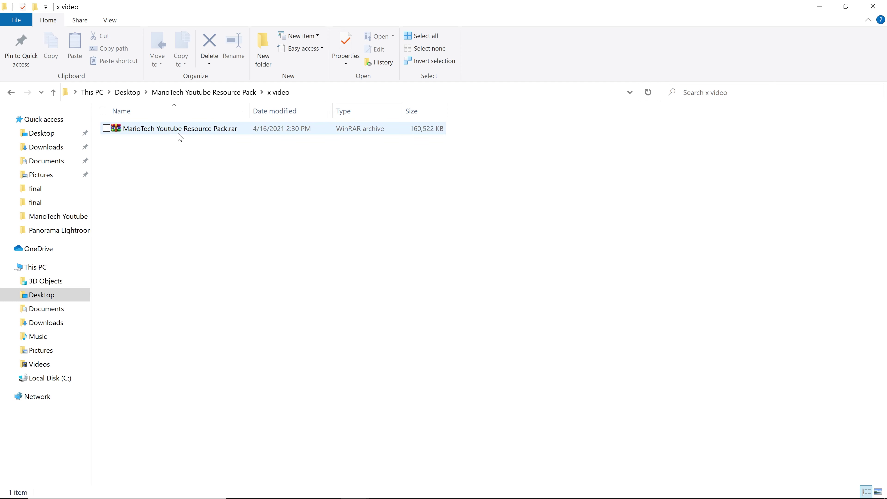
- Extract MarioTech Youtube Resource Pack.rar here in the x video folder
right_click(218, 132)
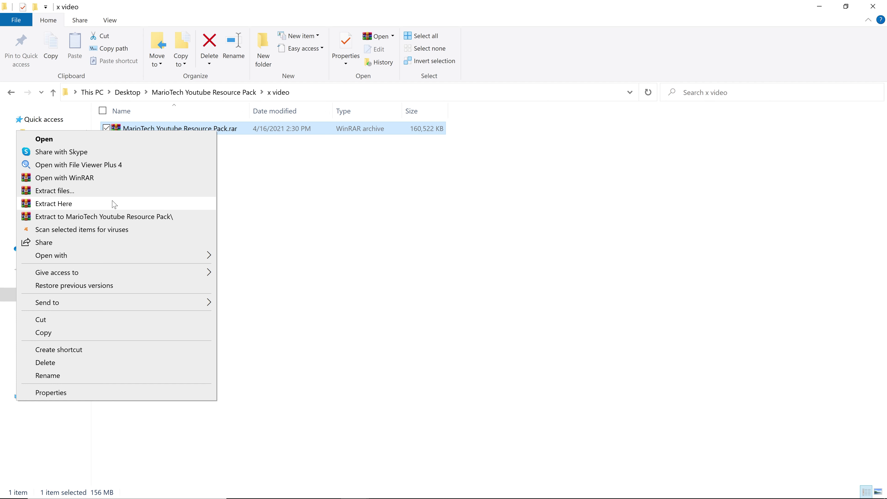
left_click(84, 206)
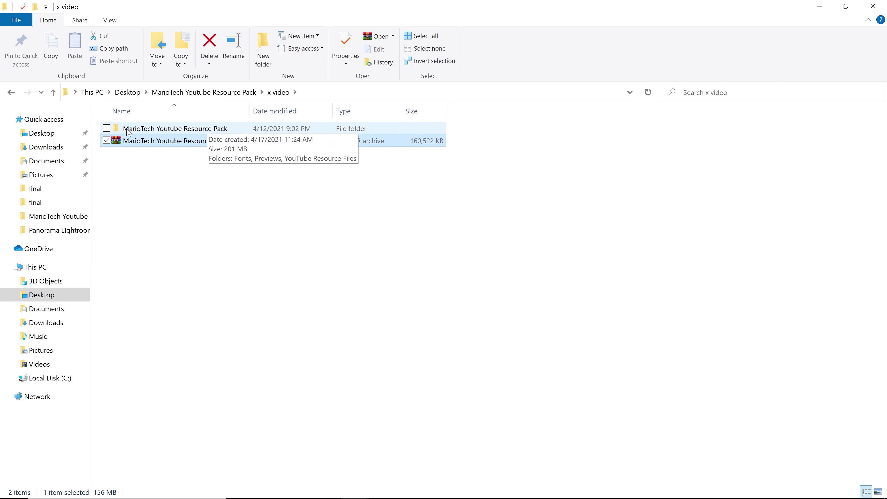
- Open the extracted pack folder and look inside the Fonts folder
double_click(195, 131)
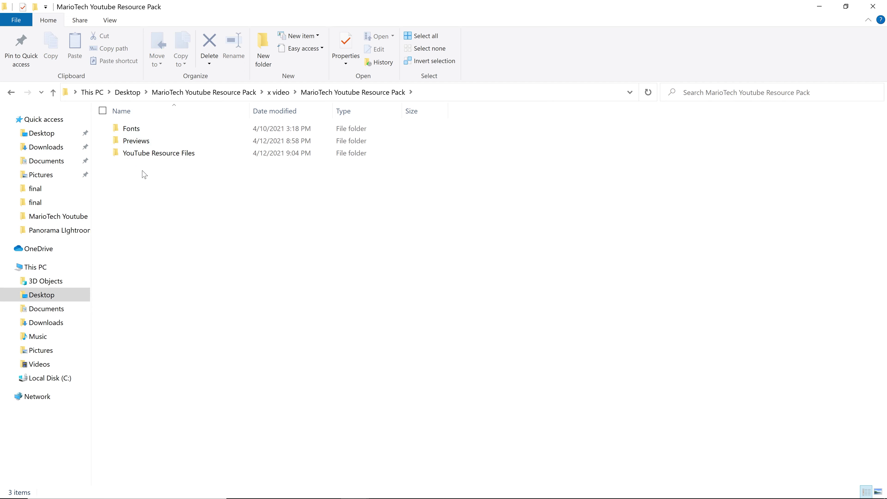
left_click(131, 130)
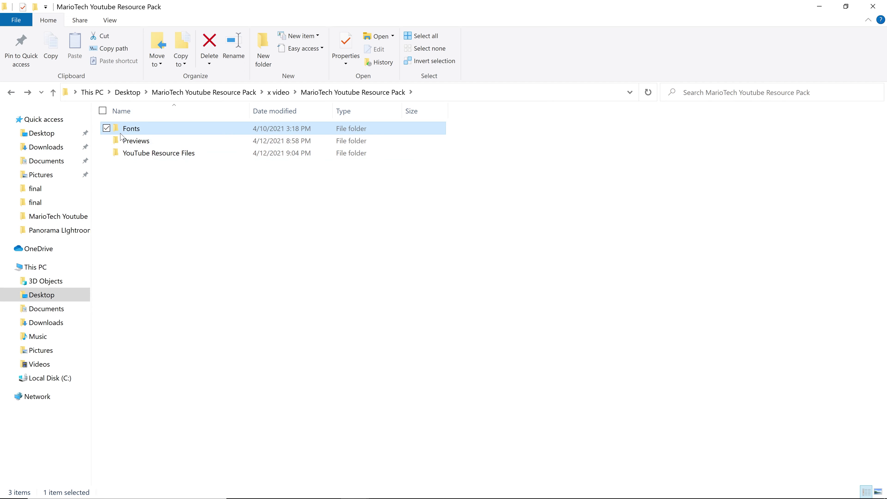
double_click(137, 129)
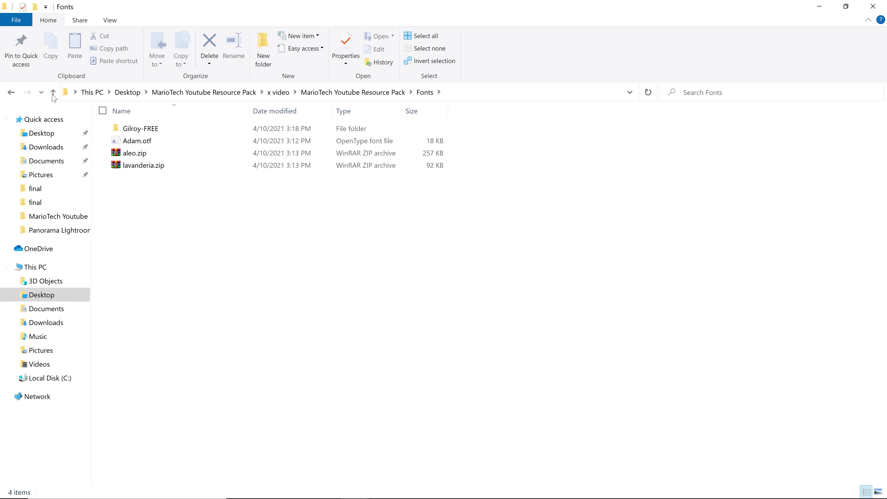
left_click(11, 93)
- Browse the YouTube Resource Files folder, then go back and open Previews
left_click(154, 154)
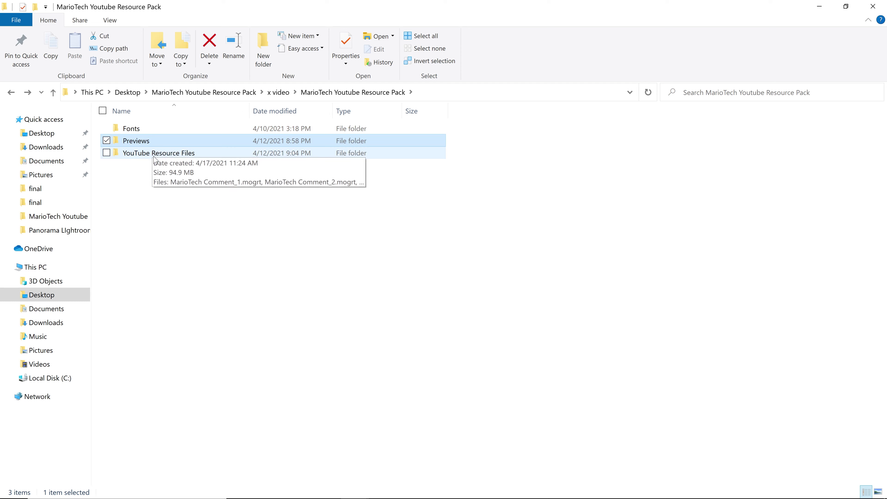
double_click(155, 160)
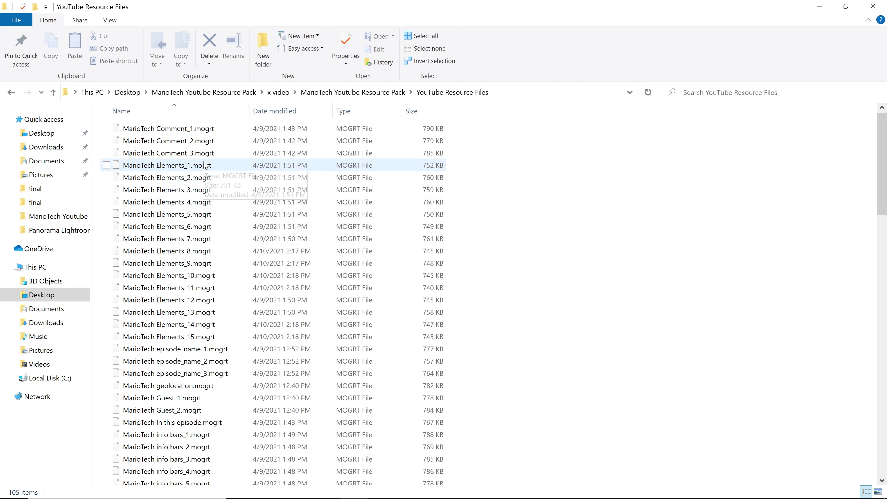
scroll(205, 282, "down", 1)
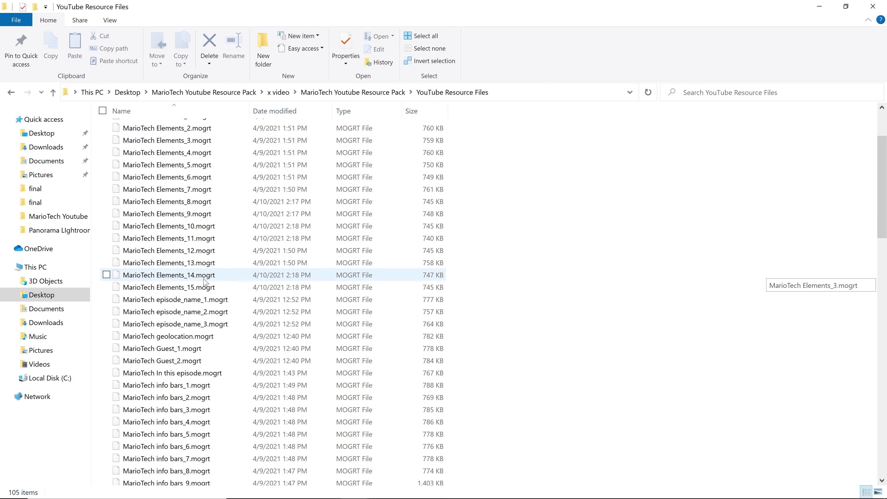
scroll(205, 282, "down", 3)
scroll(206, 282, "down", 5)
scroll(206, 283, "down", 4)
scroll(205, 282, "down", 4)
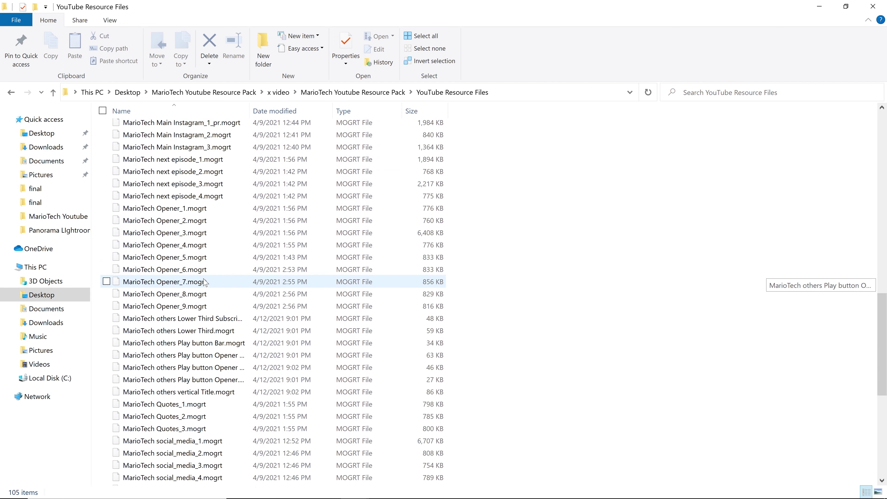
scroll(205, 283, "down", 2)
scroll(205, 282, "down", 4)
scroll(205, 282, "up", 10)
scroll(205, 282, "up", 11)
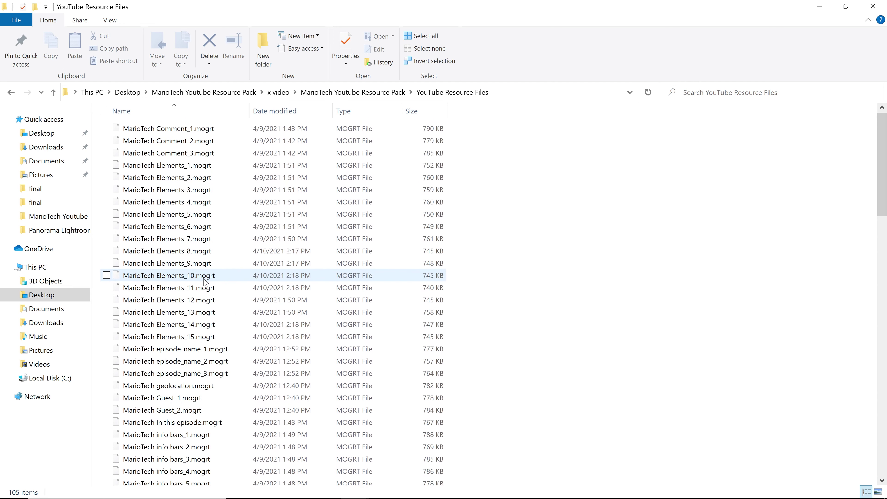
left_click(11, 93)
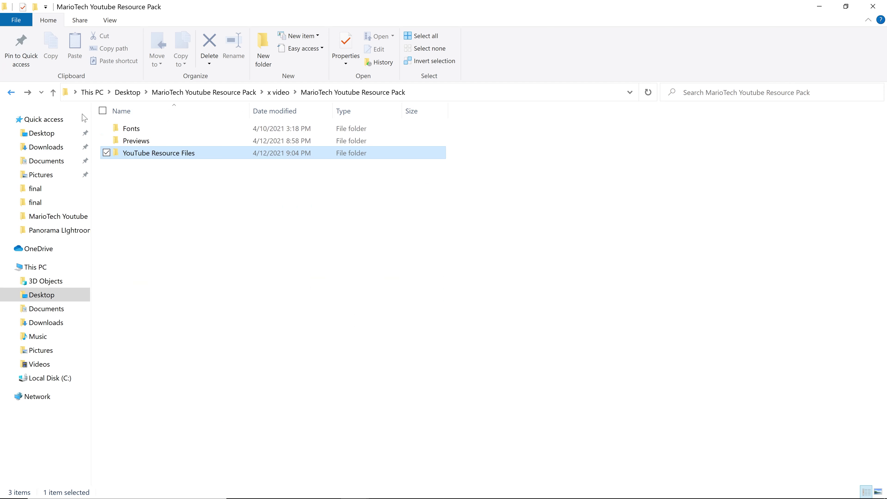
double_click(143, 142)
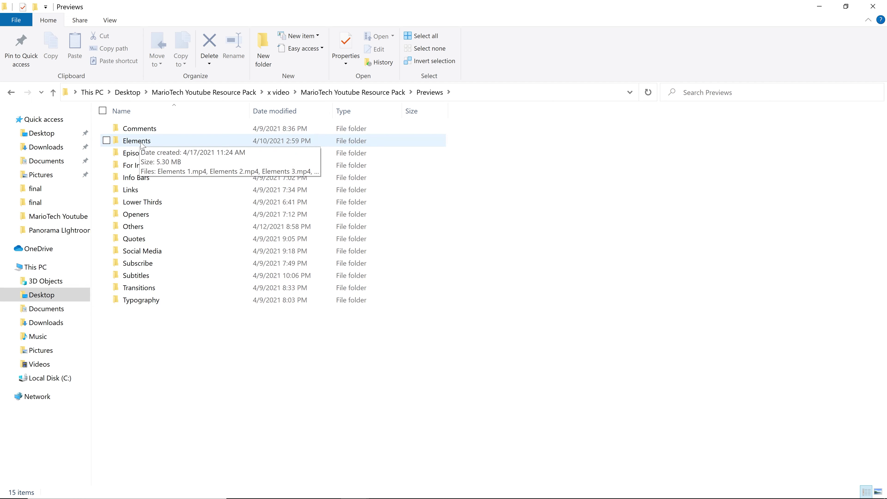
- Preview the Elements 2.mp4 clip from the Elements folder
double_click(157, 141)
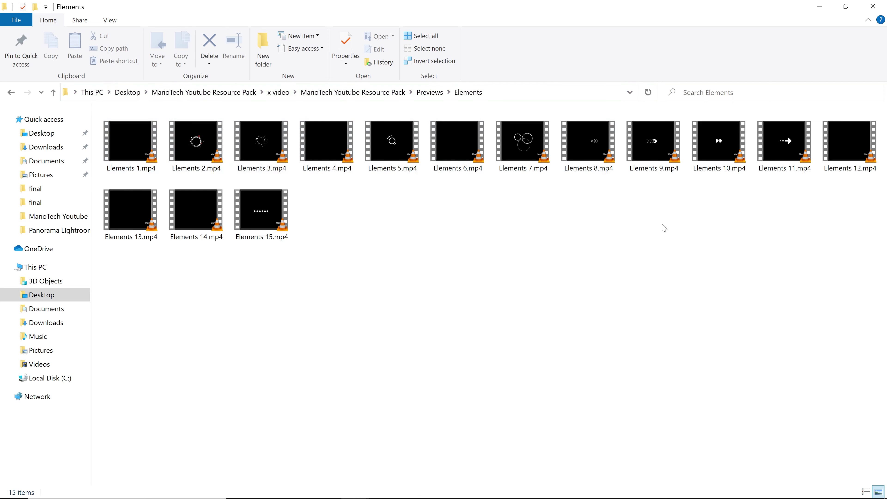
double_click(197, 152)
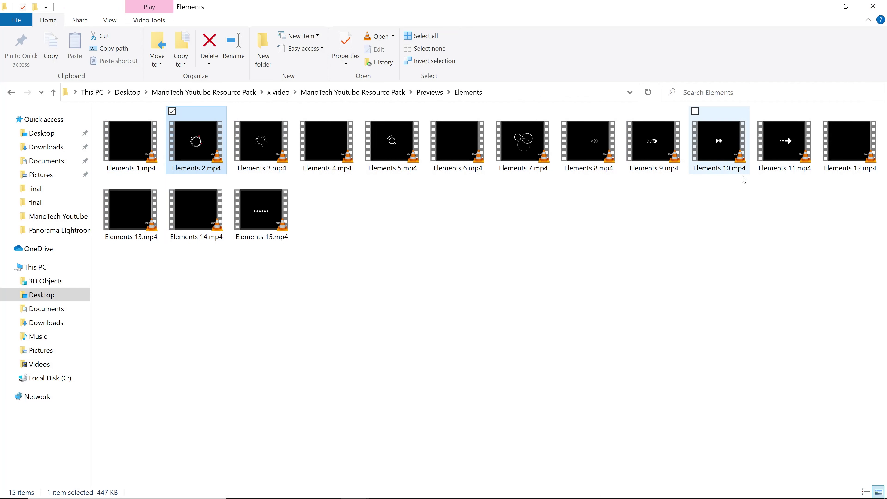
left_click(10, 94)
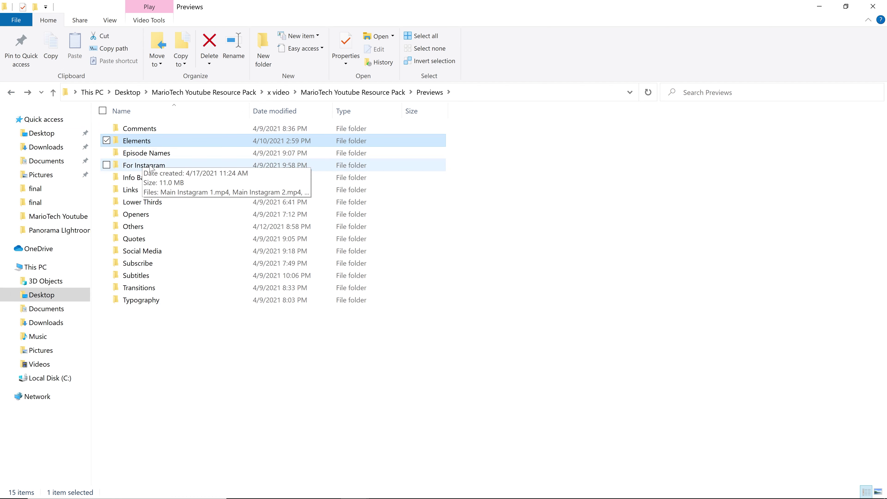
- Play the Main Instagram 1.mp4 preview from For Instagram, then close the player
double_click(151, 170)
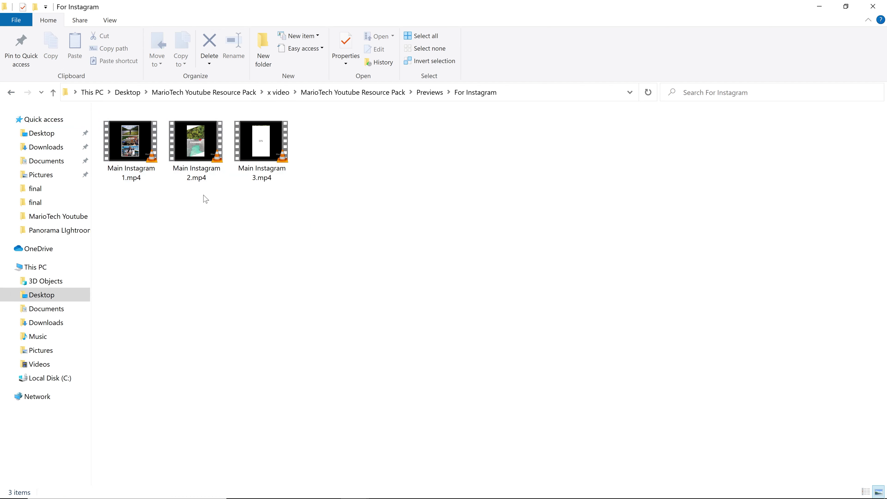
left_click(130, 157)
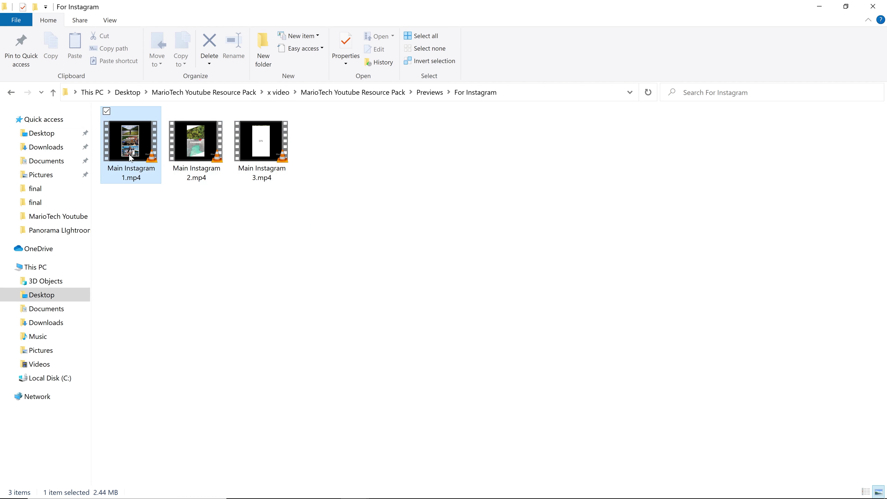
double_click(130, 158)
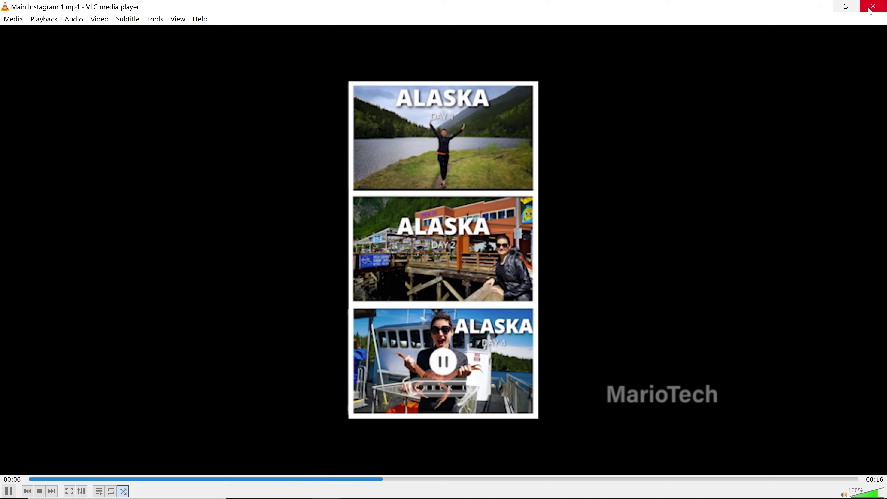
key("ctrl+q")
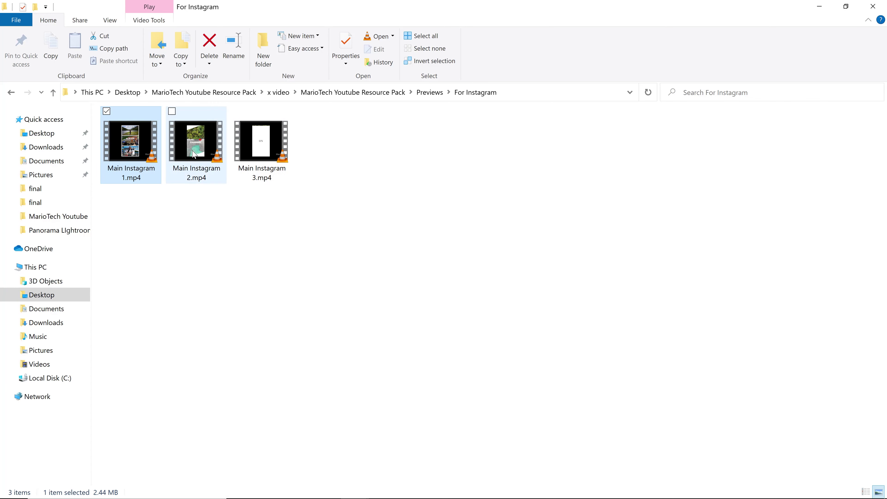
key("alt+Left")
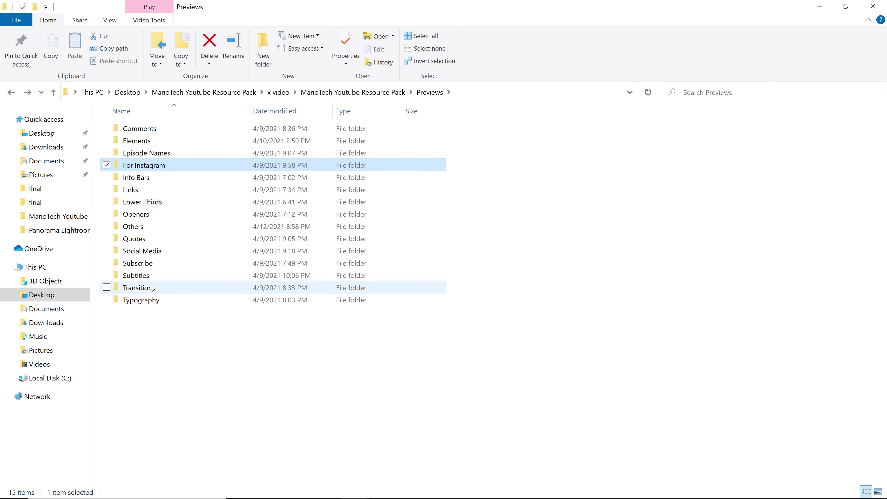
- Play and close the Opener 9.mp4 preview in the Openers folder
key("o")
key("Return")
double_click(651, 157)
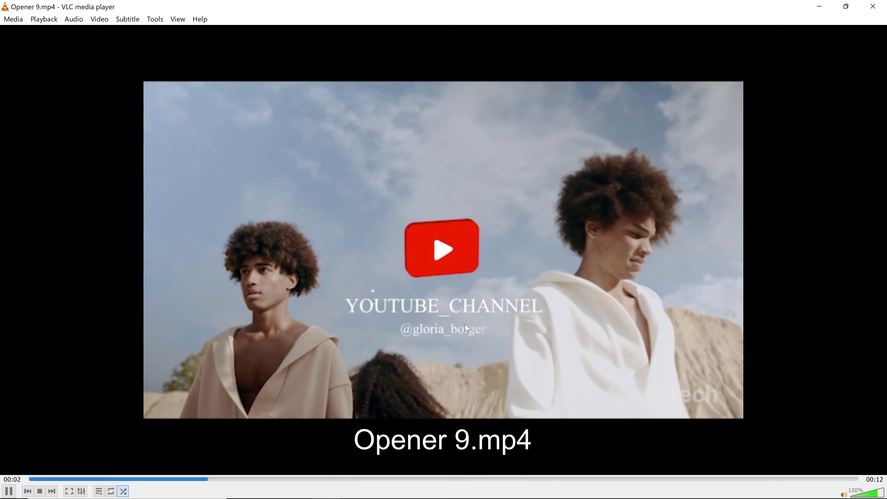
left_click(819, 6)
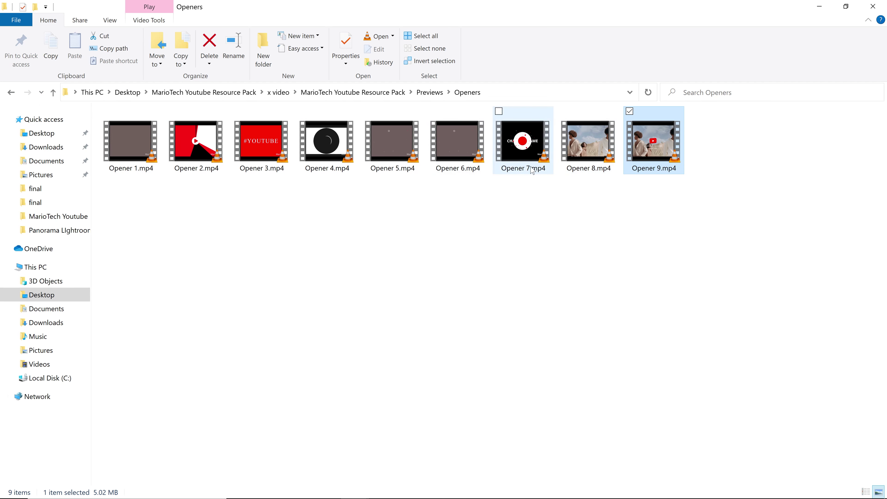
- Navigate back up to the top MarioTech Youtube Resource Pack folder
left_click(11, 92)
left_click(11, 92)
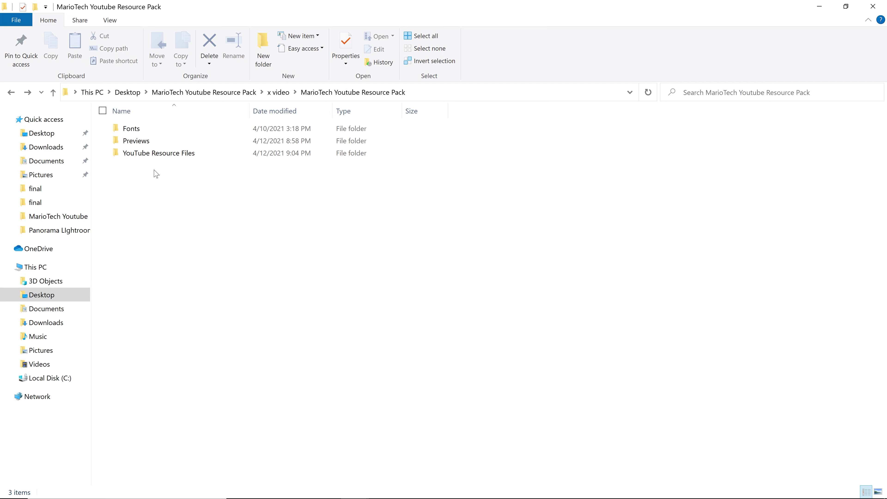
mouse_move(165, 160)
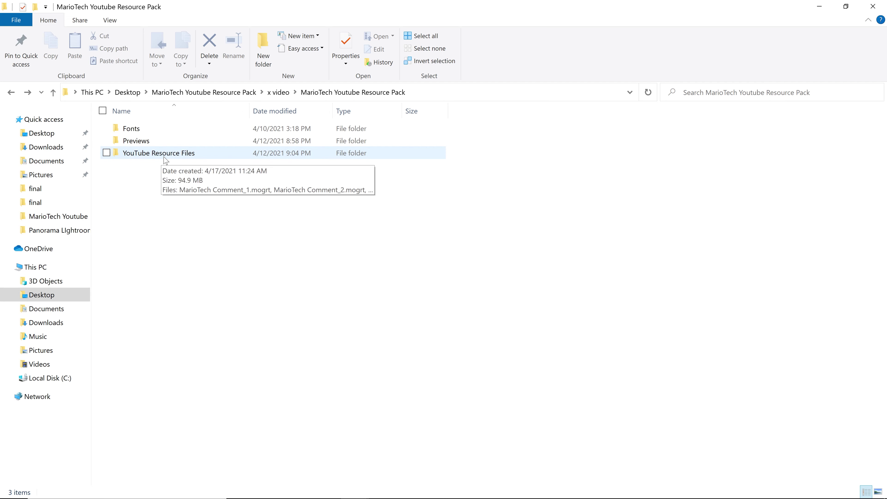
- In installation path.txt, replace 'username' with your lowercase Windows user name and select the full path
left_click(642, 493)
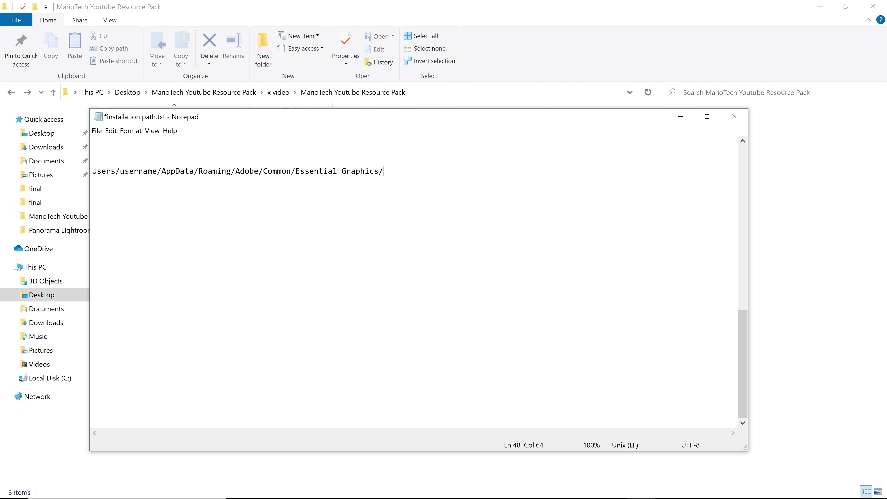
left_click_drag(158, 171, 120, 171)
type("Mario")
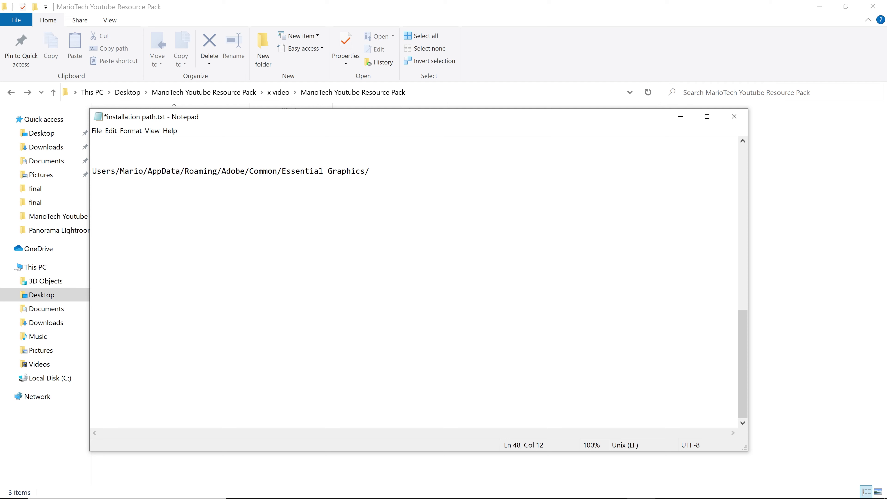
left_click(125, 171)
key("BackSpace")
type("m")
left_click_drag(370, 171, 93, 171)
left_click(342, 7)
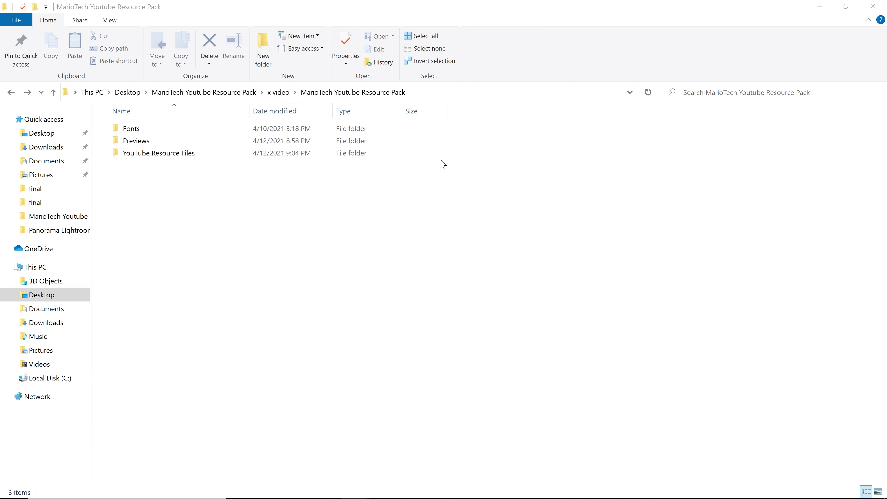
- Open a new Explorer window at the user's AppData\Roaming\Adobe\Common\Essential Graphics folder
key("super+e")
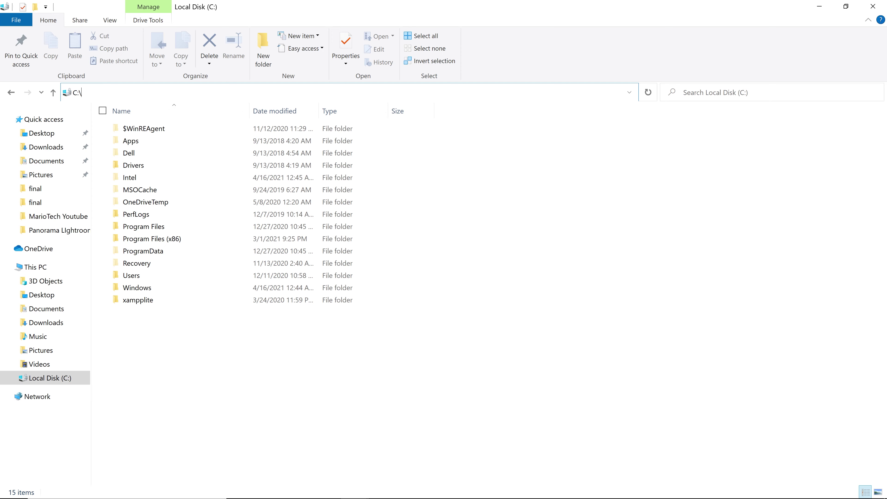
type("Users/mario/AppData/Roaming/Adobe/Common/Essential Graphics/")
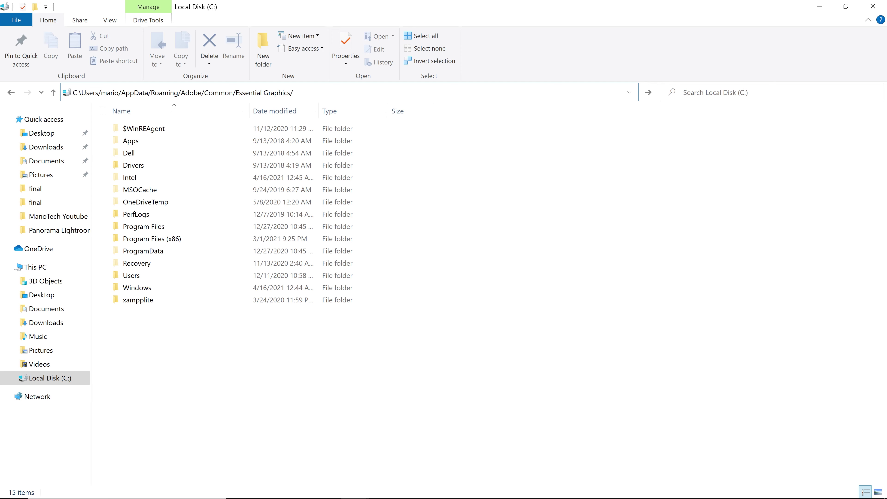
key("Return")
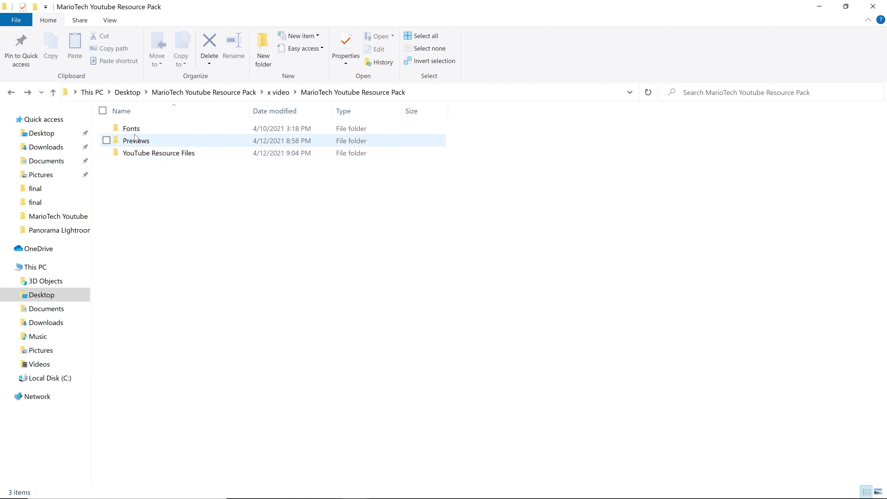
- Copy the YouTube Resource Files folder and paste it into Essential Graphics
left_click(149, 157)
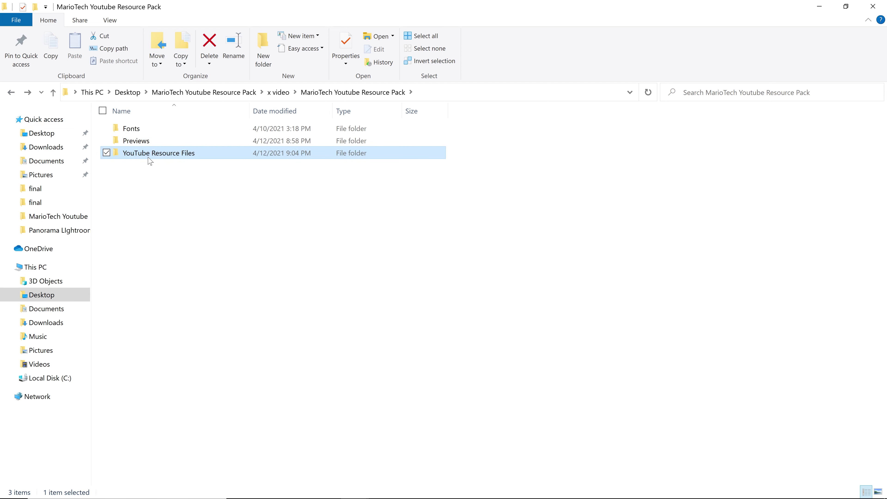
double_click(188, 155)
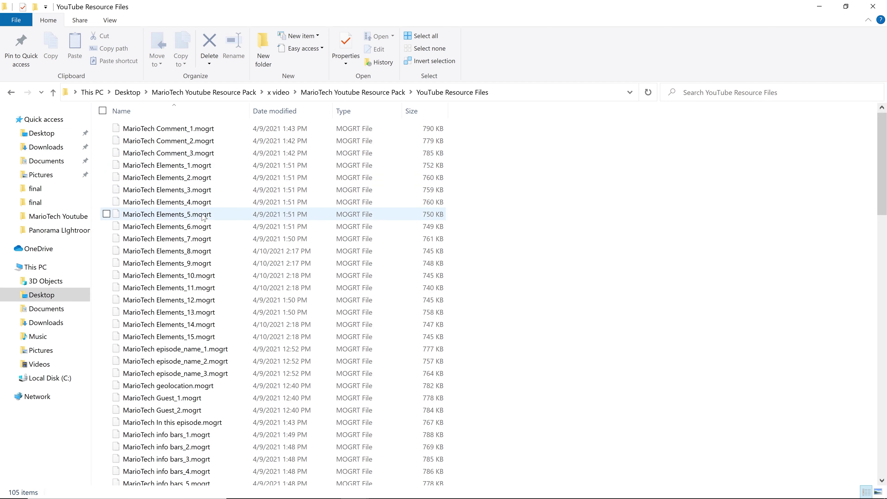
key("alt+Left")
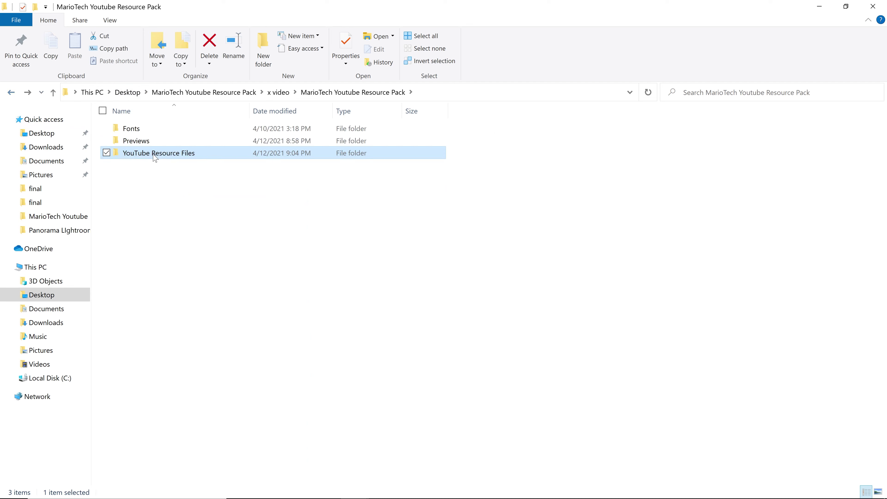
key("ctrl+c")
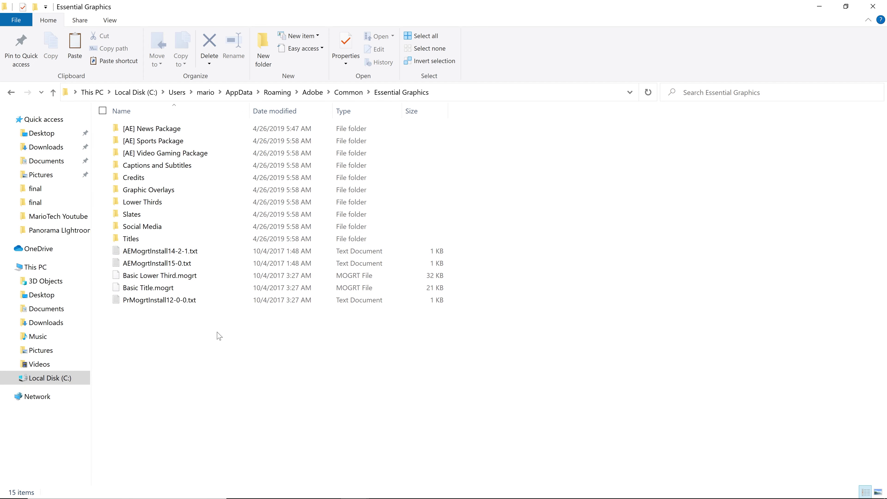
key("ctrl+v")
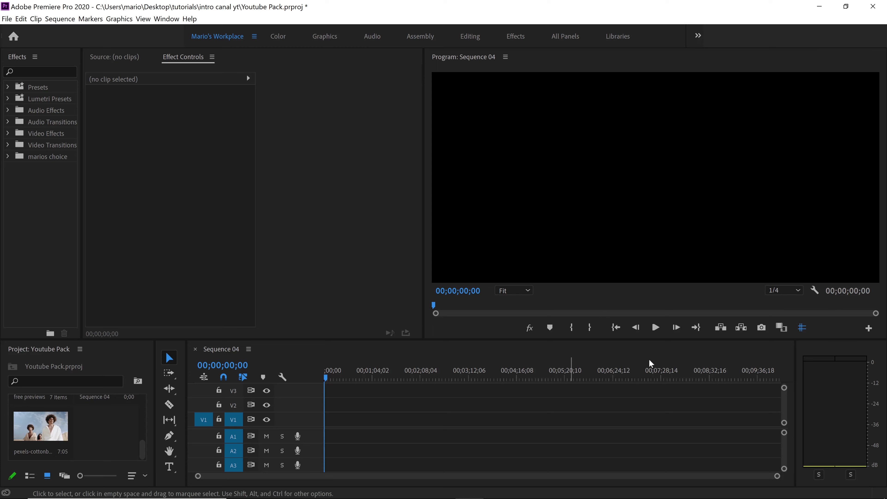
left_click(331, 39)
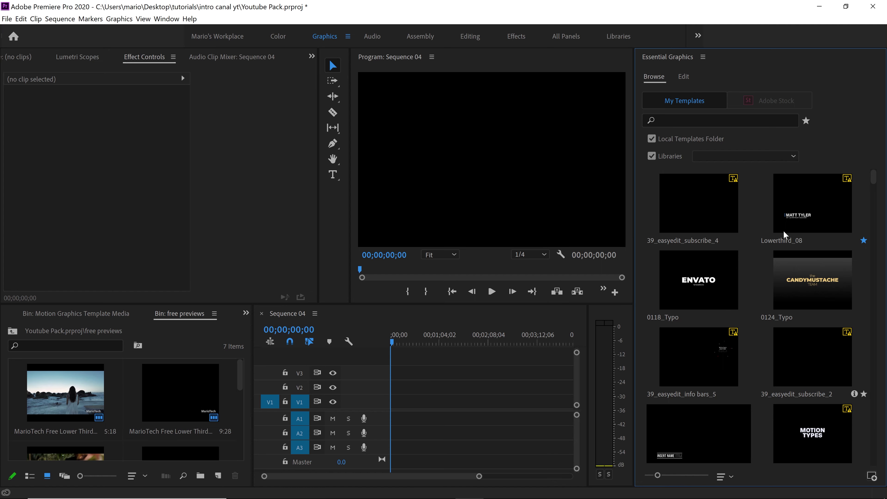
- Scroll through My Templates in the Essential Graphics panel and try its search field
mouse_move(874, 179)
left_mouse_down()
mouse_move(885, 375)
mouse_move(874, 175)
left_mouse_up()
left_click(719, 121)
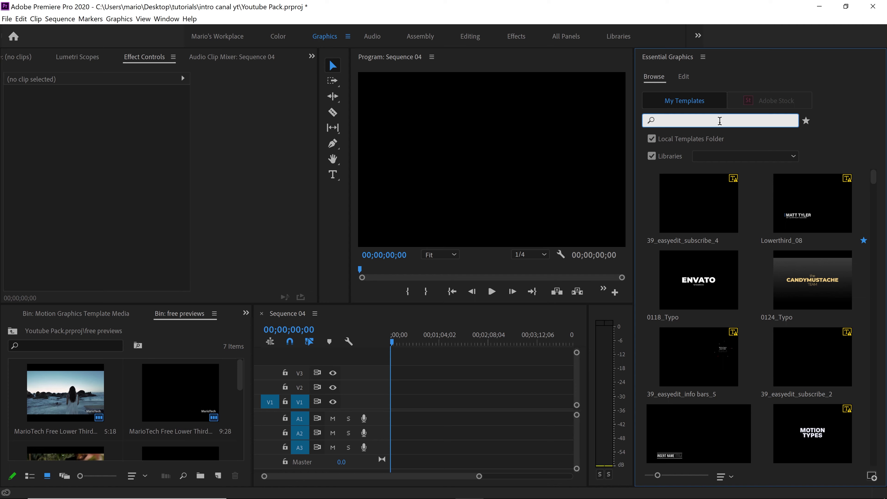
left_click(849, 143)
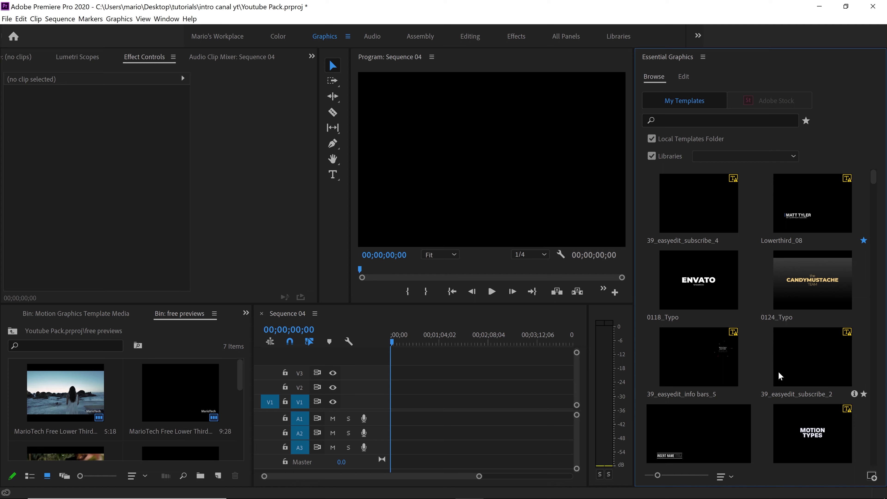
mouse_move(874, 184)
left_mouse_down()
mouse_move(879, 257)
mouse_move(875, 178)
left_mouse_up()
left_click(384, 493)
- Delete the YouTube Resource Files copy from Essential Graphics and return to Premiere Pro
key("Down")
key("Down")
key("Up")
key("Up")
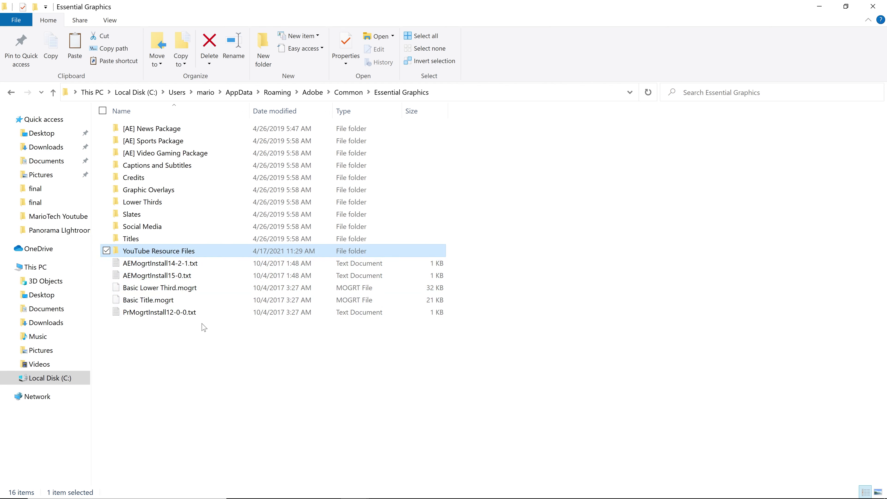
key("Delete")
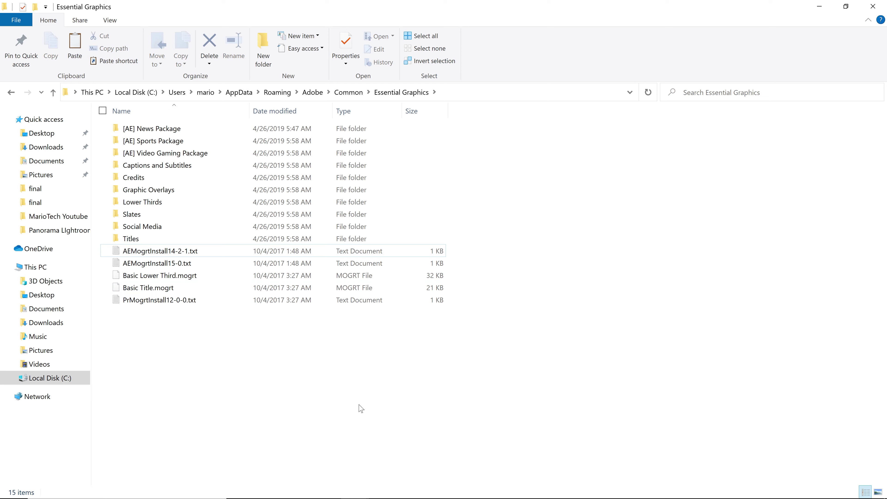
key("alt+Tab")
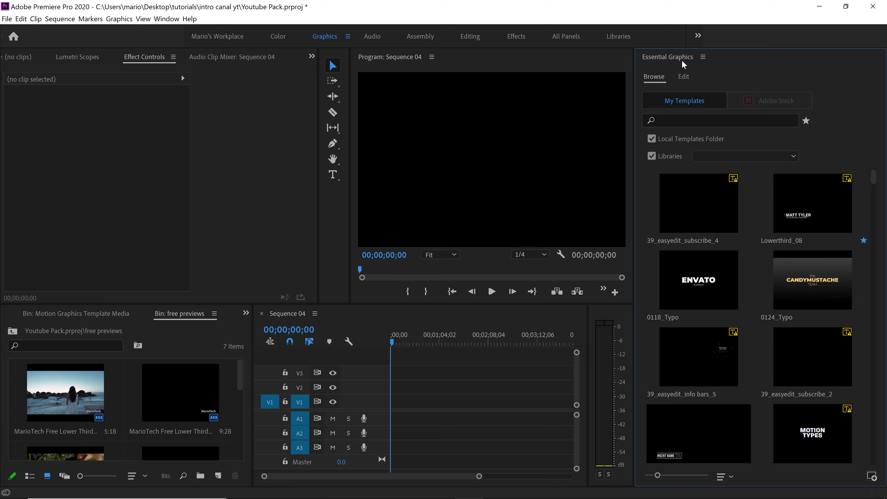
- Add the pack's YouTube Resource Files folder under Manage Additional Folders in Essential Graphics
left_click(703, 58)
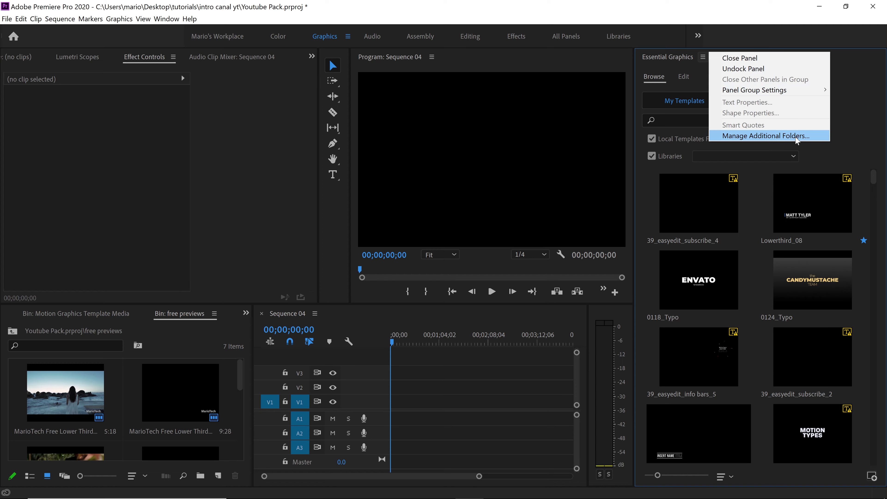
left_click(786, 138)
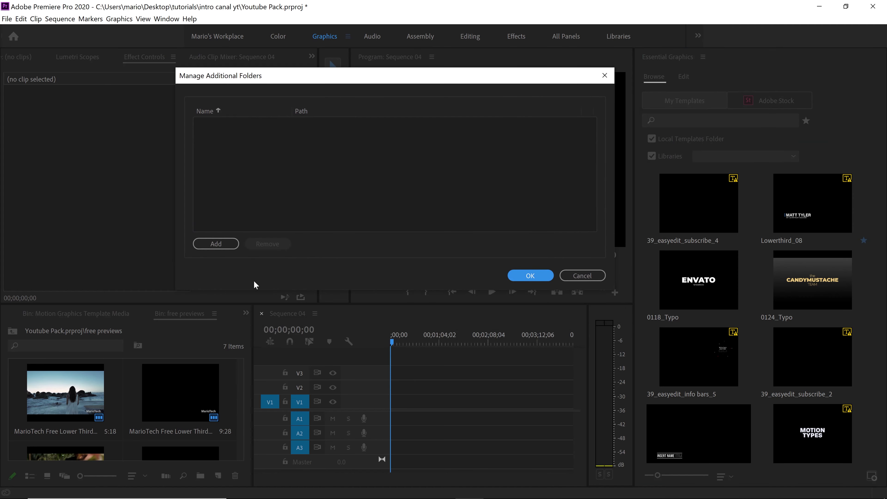
left_click(215, 243)
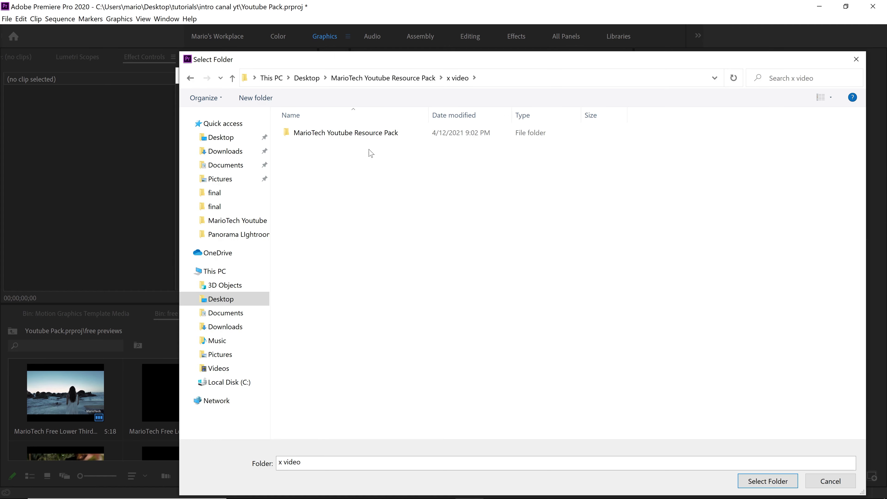
left_click_drag(425, 58, 323, 28)
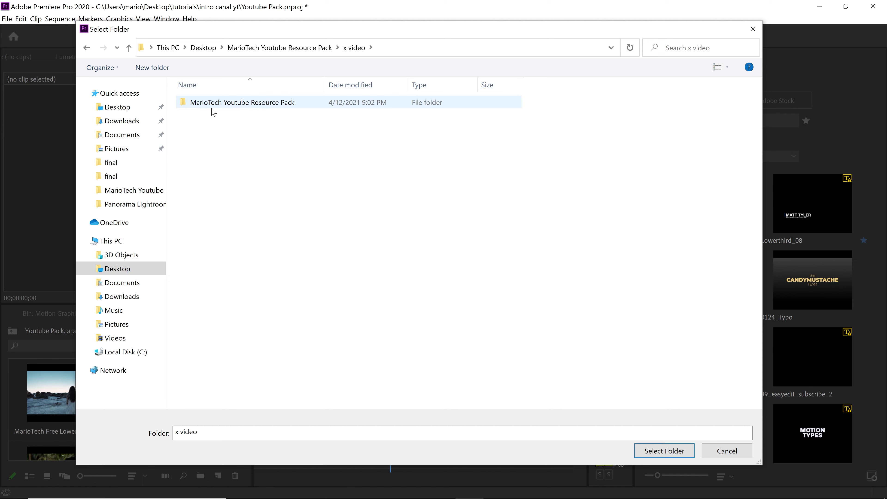
double_click(236, 103)
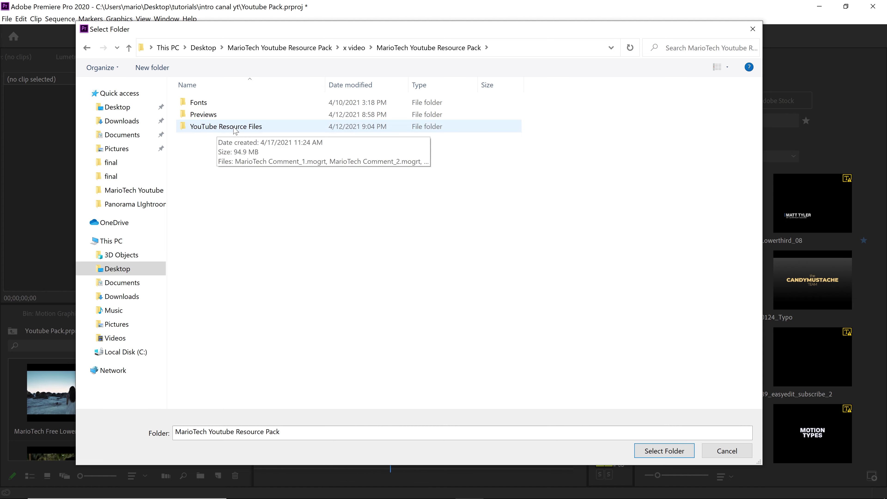
left_click(253, 129)
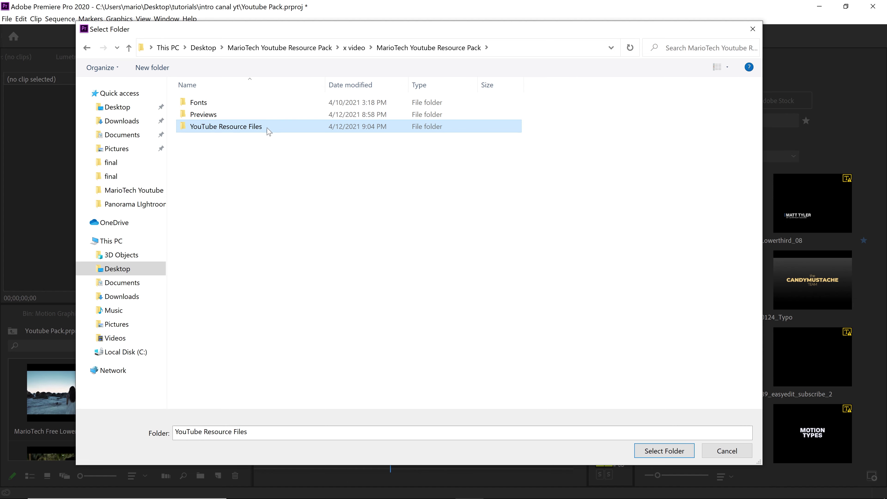
double_click(237, 130)
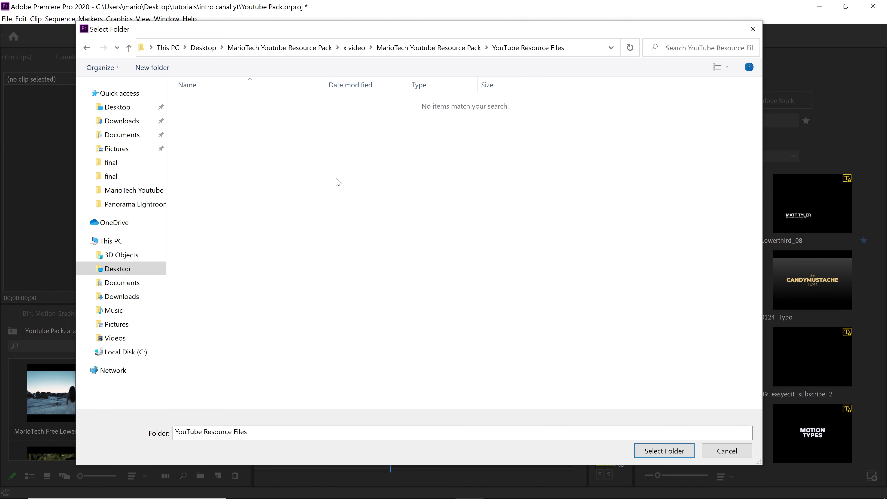
left_click(87, 47)
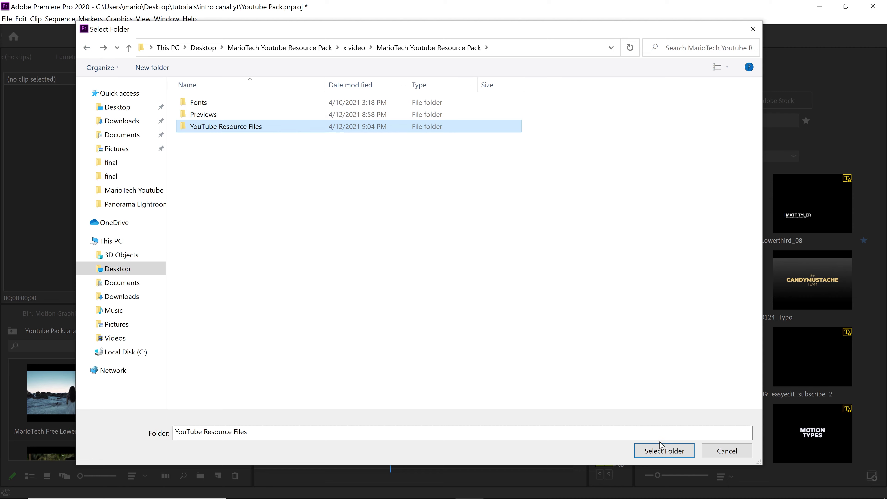
left_click(671, 454)
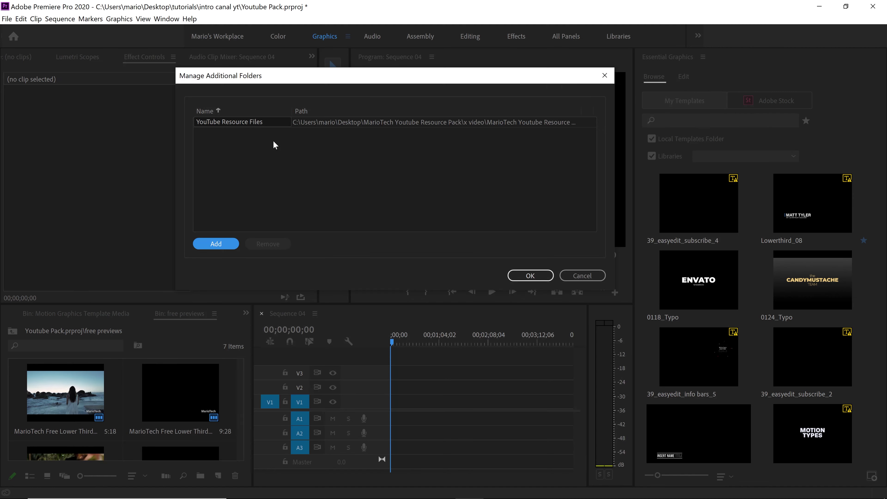
left_click(531, 276)
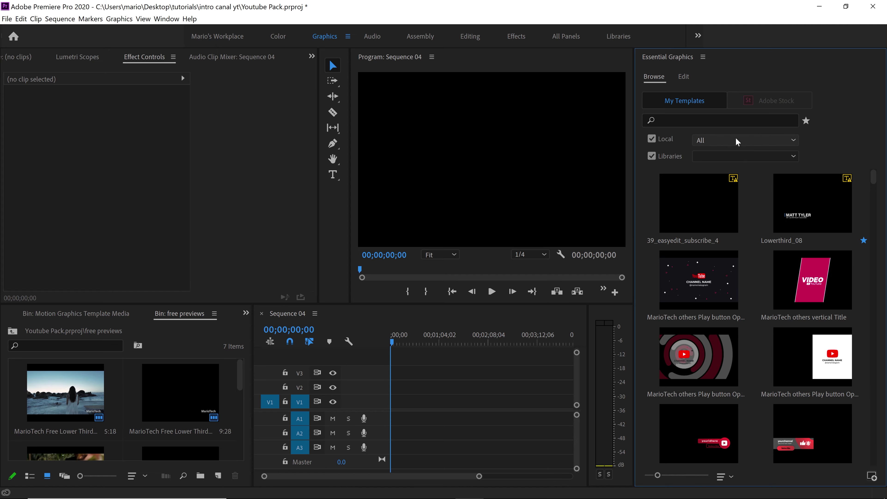
- Filter the Essential Graphics template browser to show only YouTube Resource Files templates
scroll(876, 340, "down", 15)
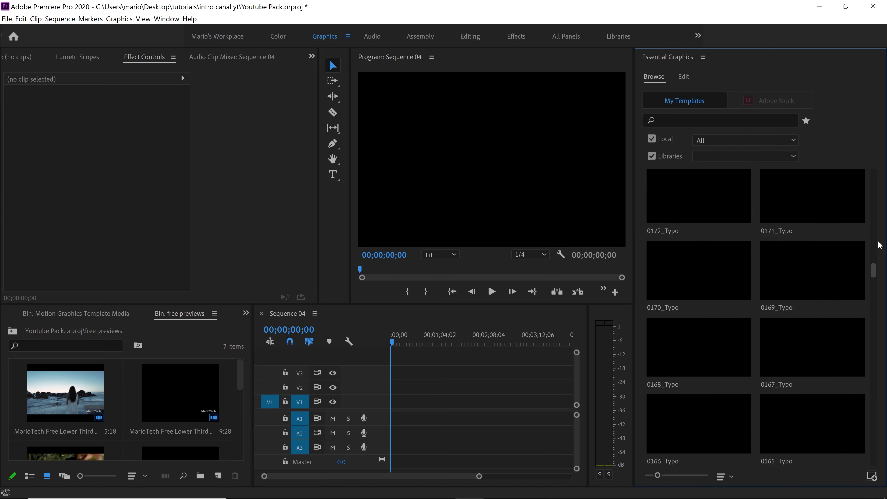
scroll(878, 249, "up", 15)
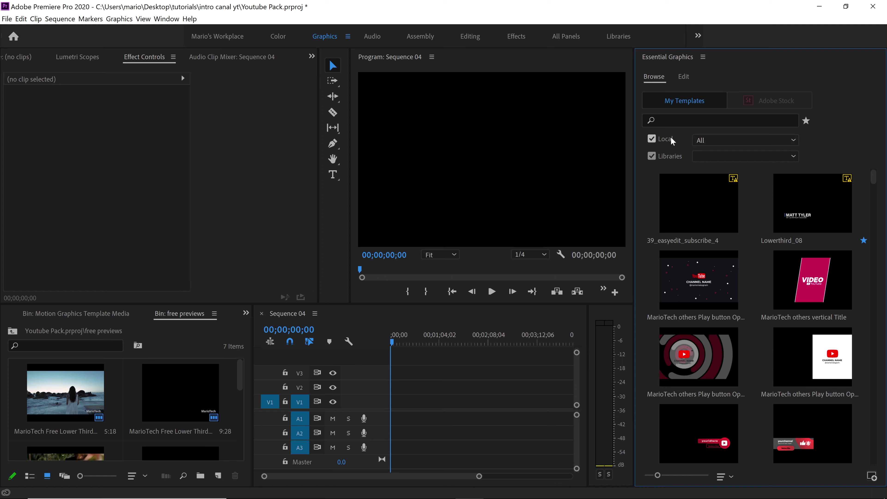
left_click(793, 143)
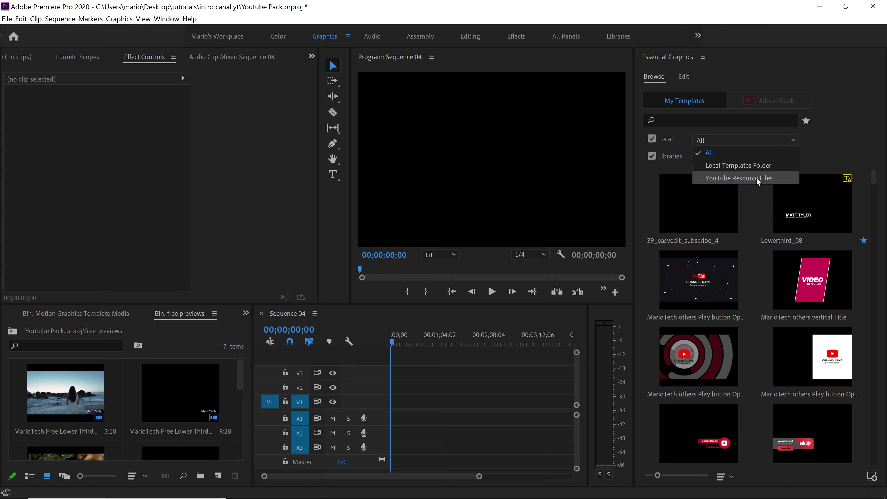
left_click(740, 177)
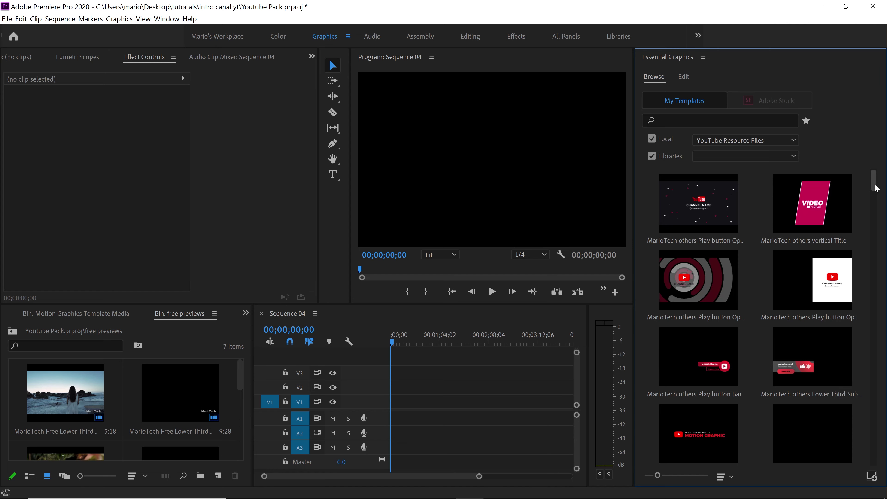
- Scroll through the YouTube Resource Files templates, leaving the source filter unchanged
left_click_drag(875, 186, 876, 261)
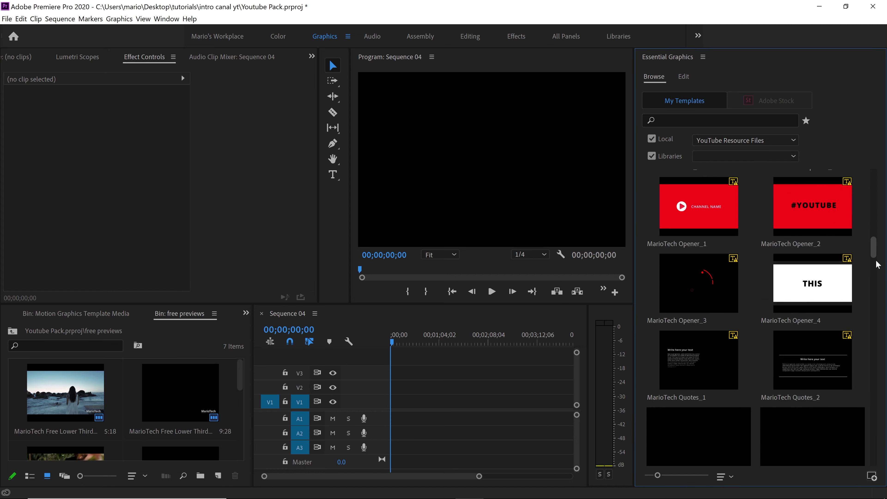
left_click_drag(877, 261, 875, 384)
left_click_drag(868, 318, 875, 178)
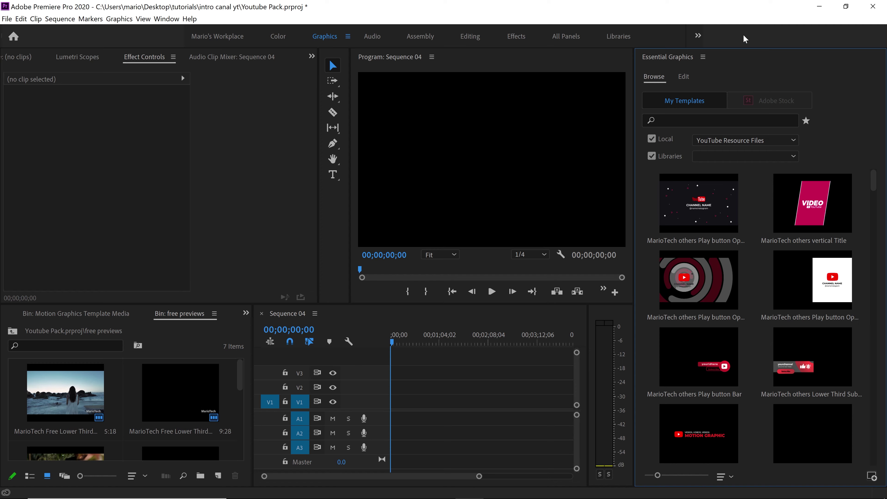
left_click(792, 141)
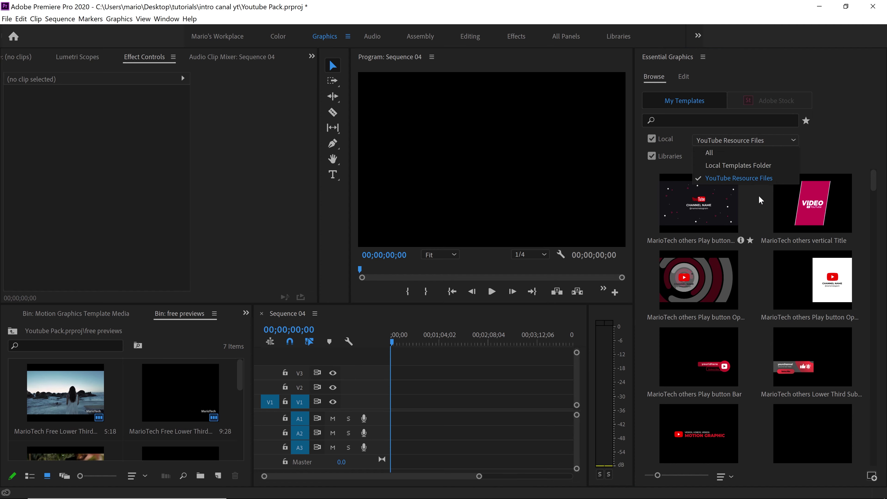
left_click(846, 149)
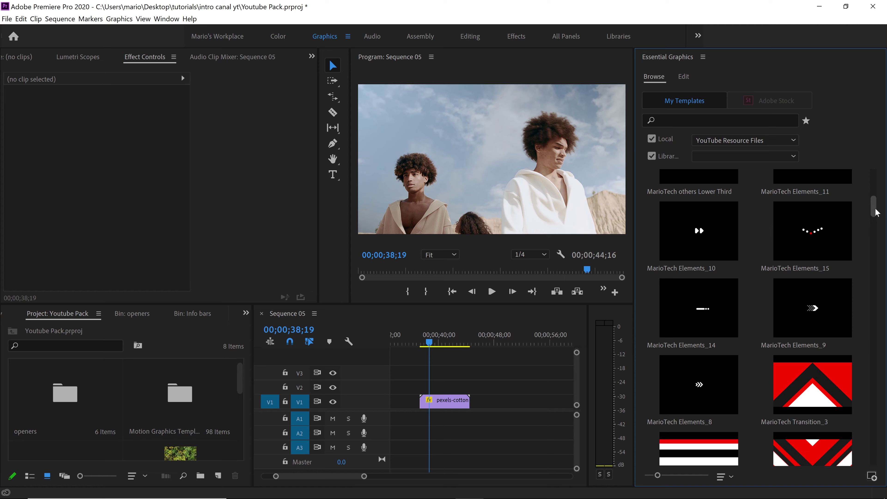
left_click_drag(877, 215, 876, 188)
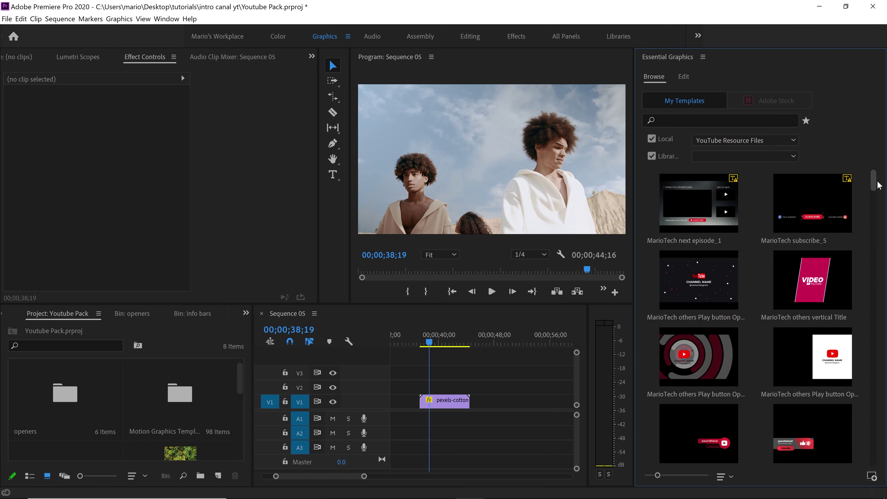
- Drop the MarioTech subscribe_5 template onto V2 above the pexels clip and select it
left_click(813, 203)
left_click_drag(806, 207, 422, 391)
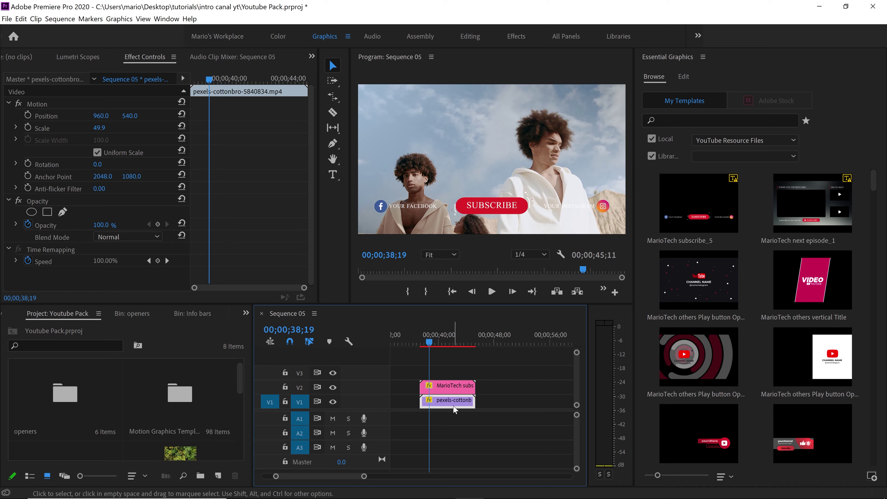
left_click(446, 383)
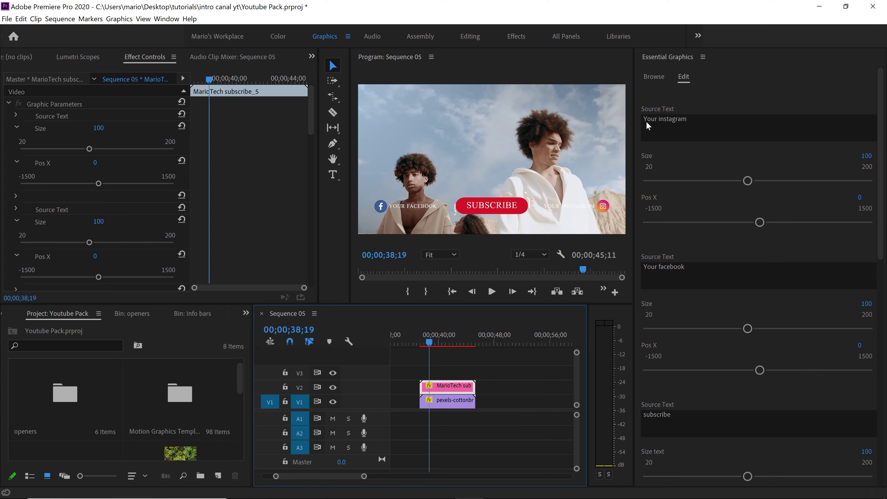
- Enter the channel's Instagram handle and replace the Facebook label with placeholder text
left_click(671, 119)
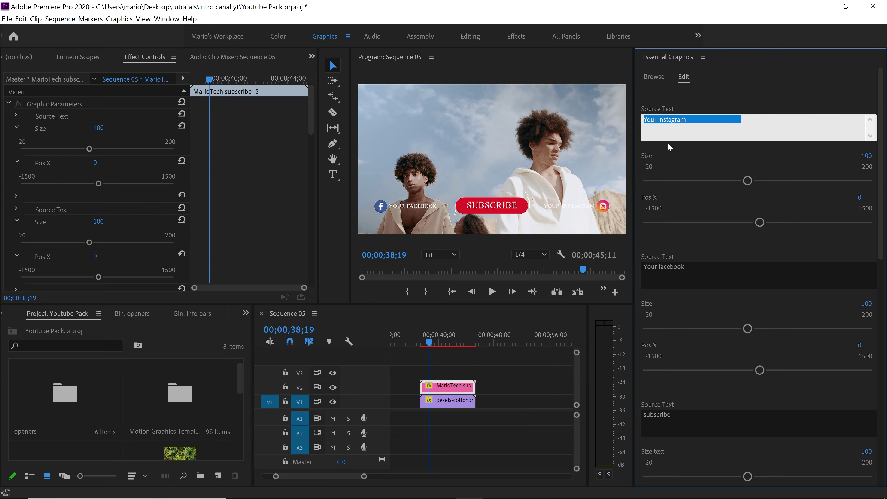
type("@")
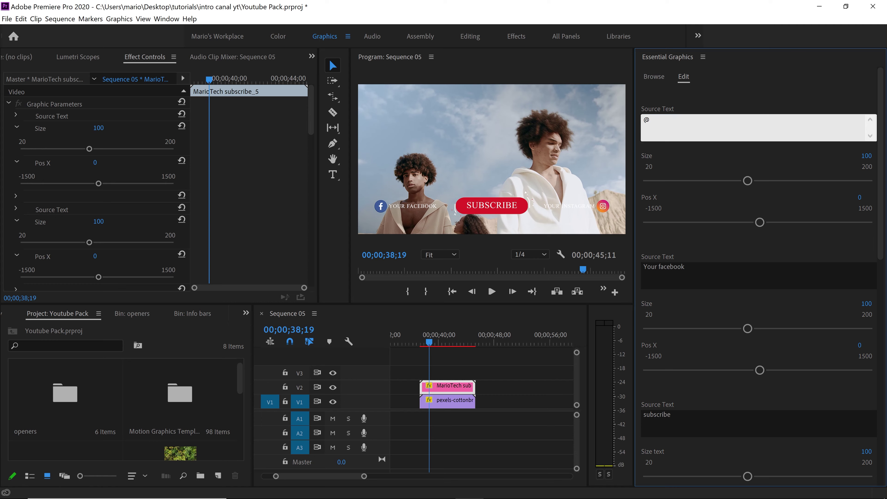
type("tecnomagvideos")
left_click(697, 105)
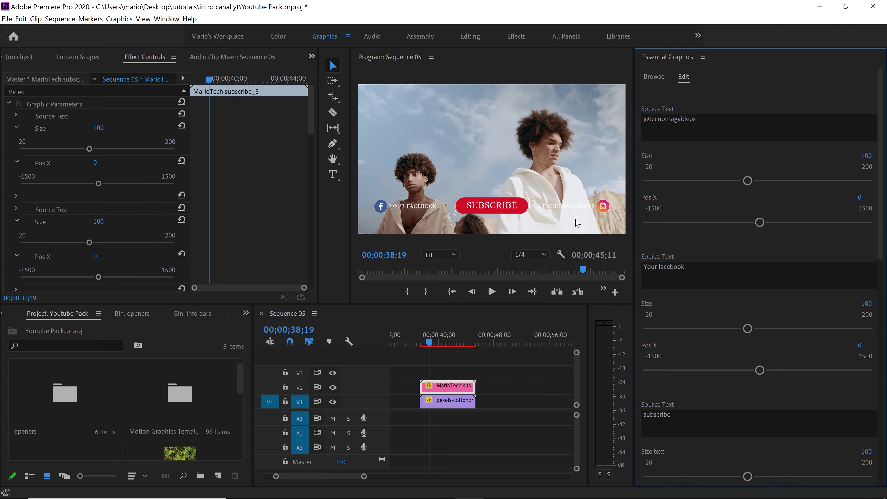
left_click(662, 269)
type("khvljh jhvkjh vjhv kjhvkj hv")
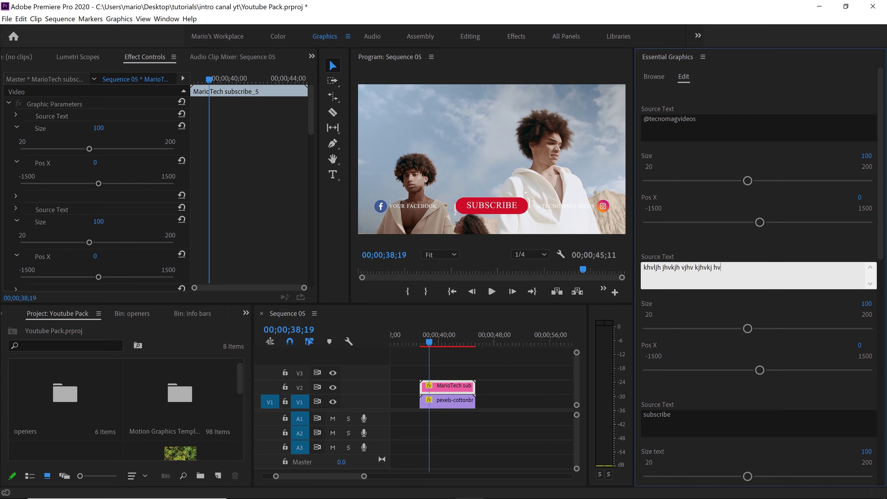
left_click(722, 246)
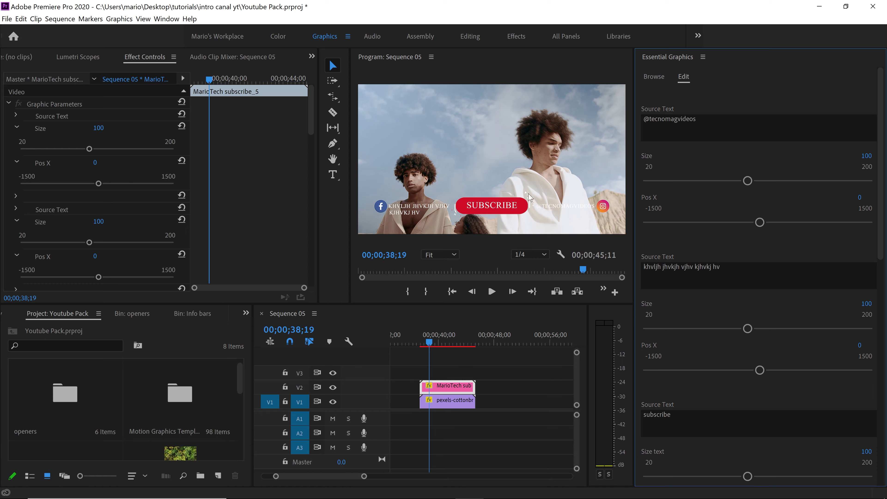
- Change the subscribe button text to read SUBSCRIBIRSE
left_click(690, 416)
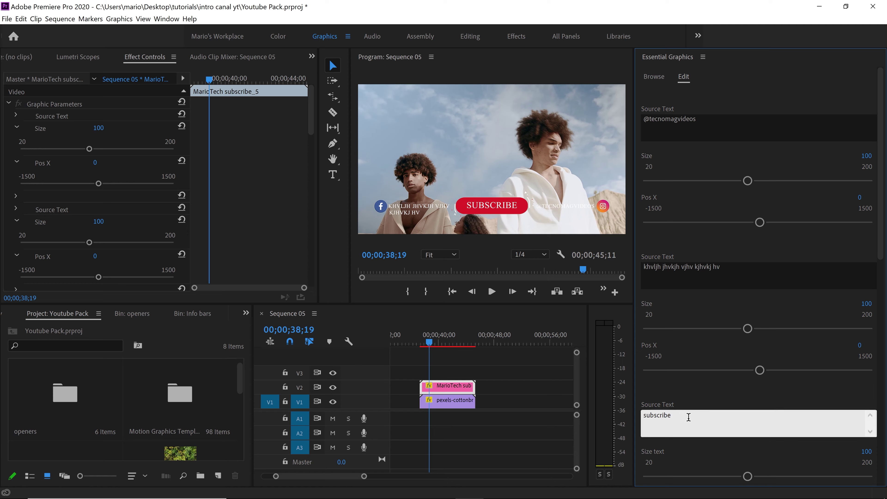
type("irs")
left_click(524, 206)
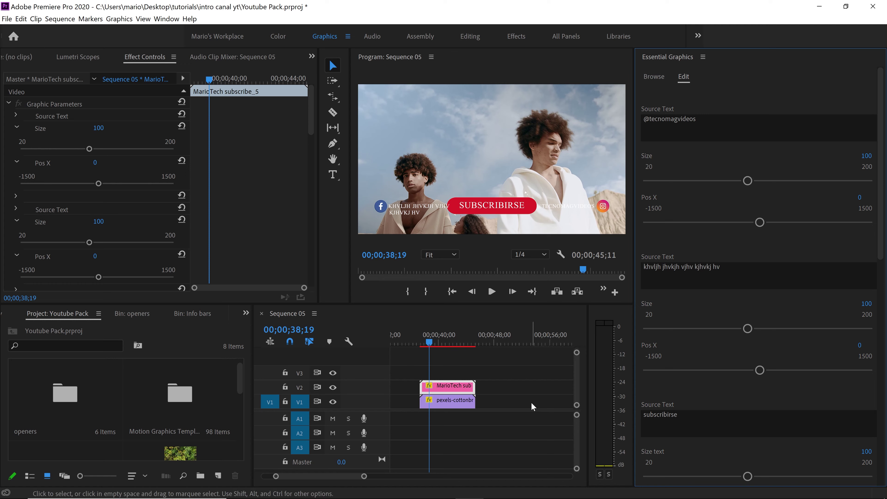
left_click(654, 76)
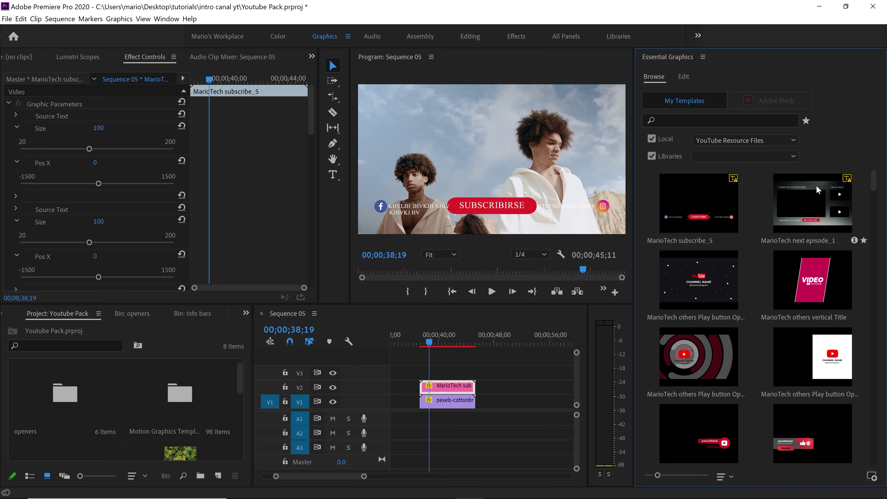
- Place MarioTech next episode_1 on V2 after the subscribe lower-third and select it
left_click_drag(817, 186, 481, 392)
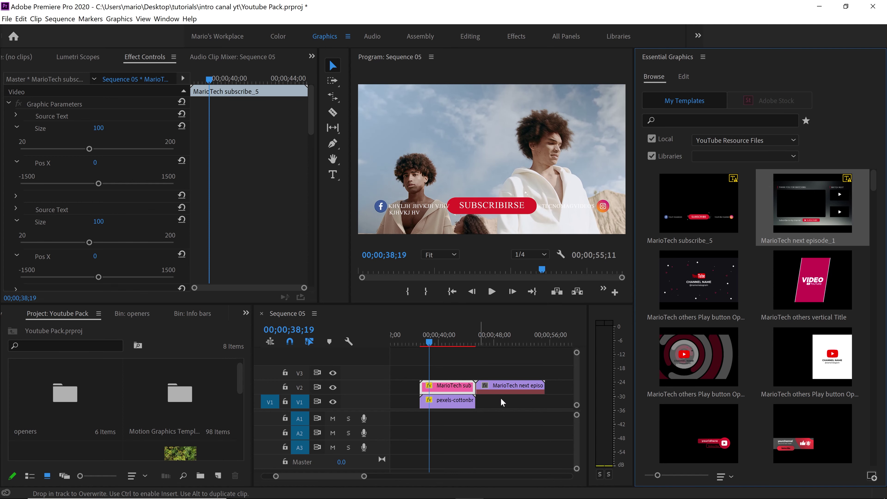
left_click_drag(478, 339, 500, 341)
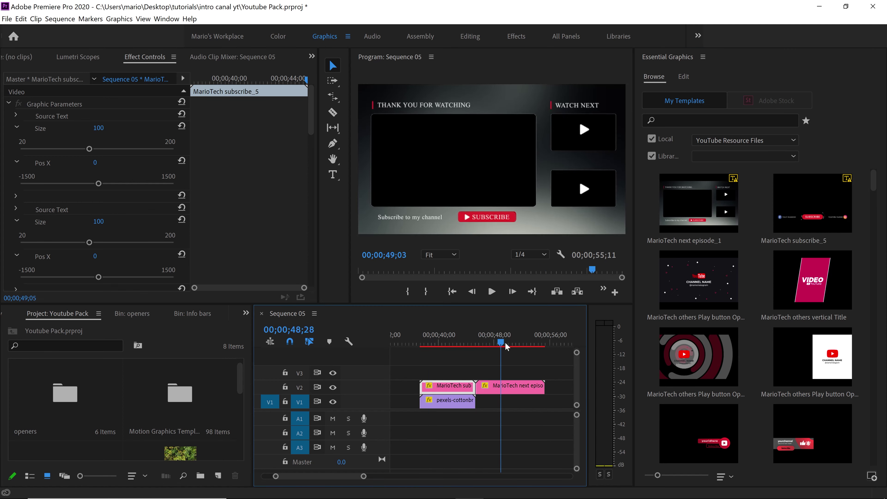
left_click_drag(499, 341, 504, 346)
left_click(510, 389)
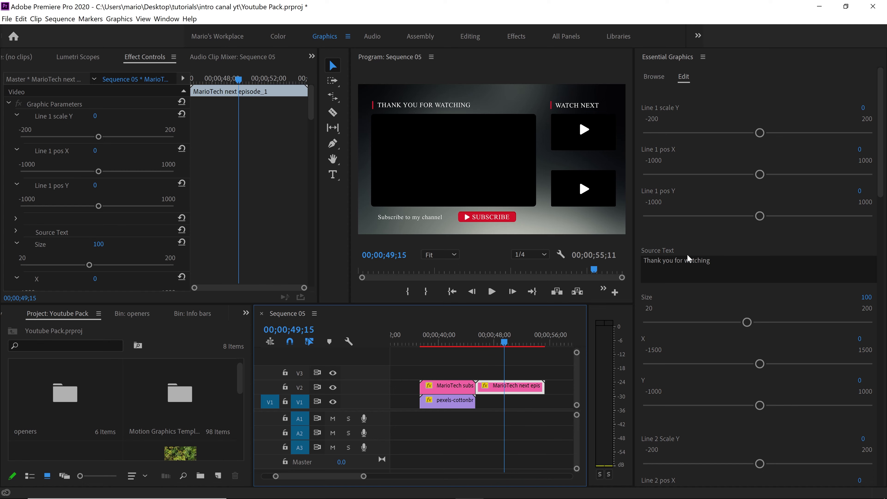
- Change the end-screen title to 'Gracias por vernos' and switch to the Mario's Workplace workspace
left_click(695, 260)
type("Gracias por vernos")
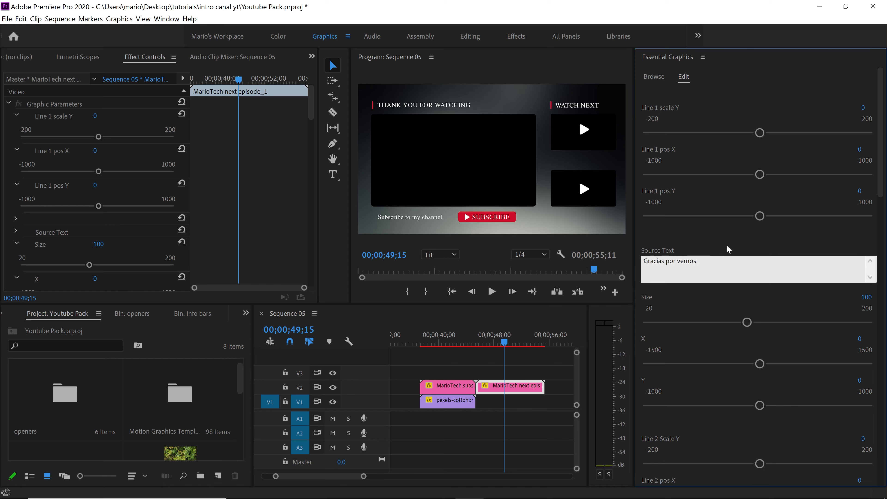
left_click(728, 249)
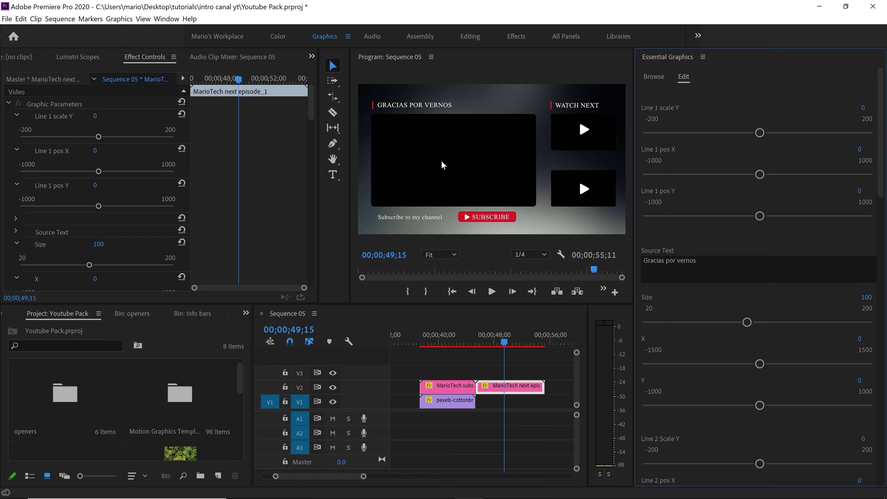
left_click(234, 37)
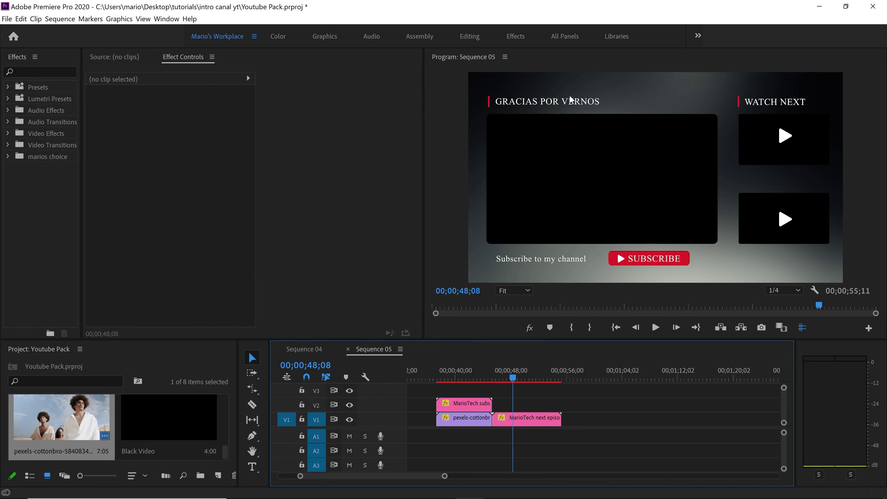
- Put the cottonbro clip on V1 under the end screen, scaled to 32 and shifted into the main box
left_click(54, 424)
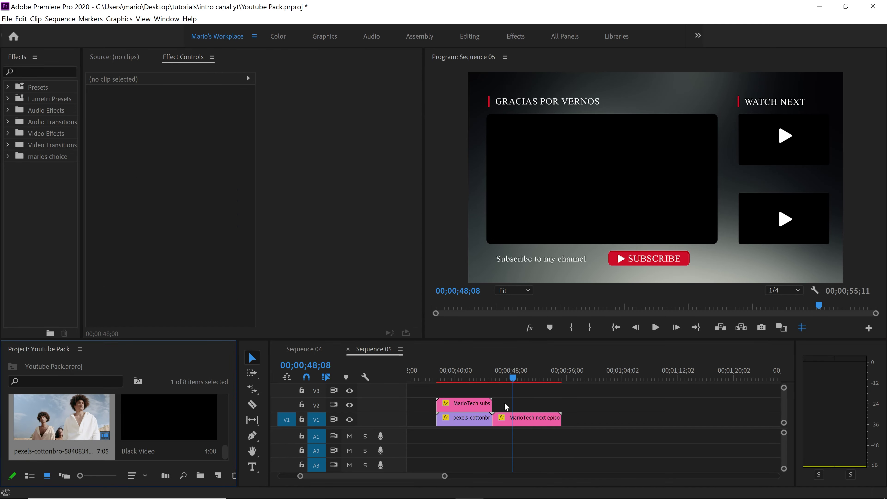
mouse_move(506, 407)
left_mouse_down()
mouse_move(581, 404)
mouse_move(519, 421)
left_mouse_up()
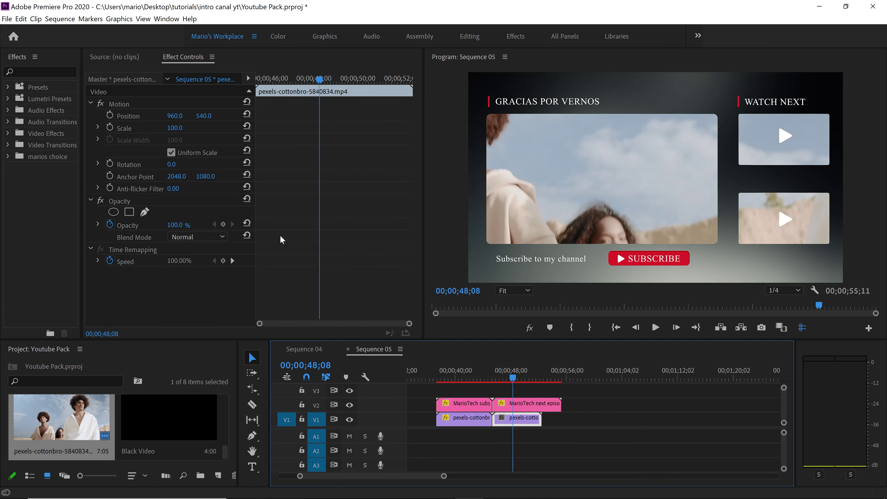
left_click(173, 127)
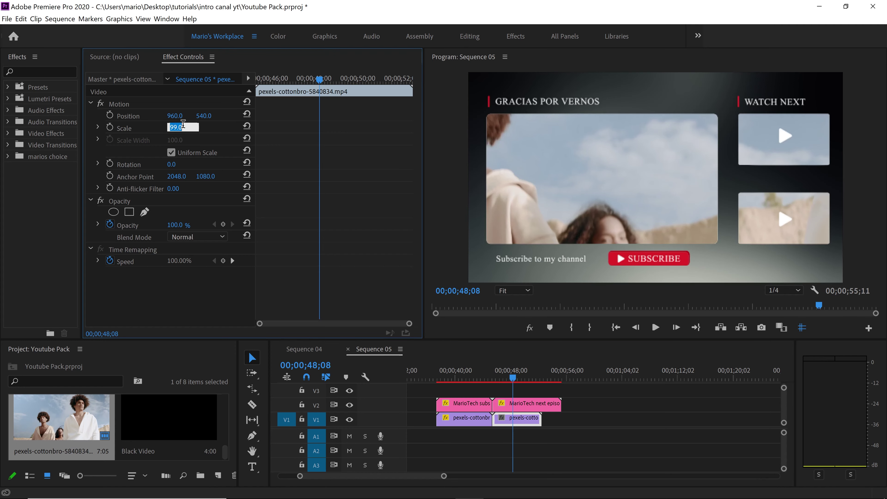
type("63")
key("Return")
type("21")
key("Return")
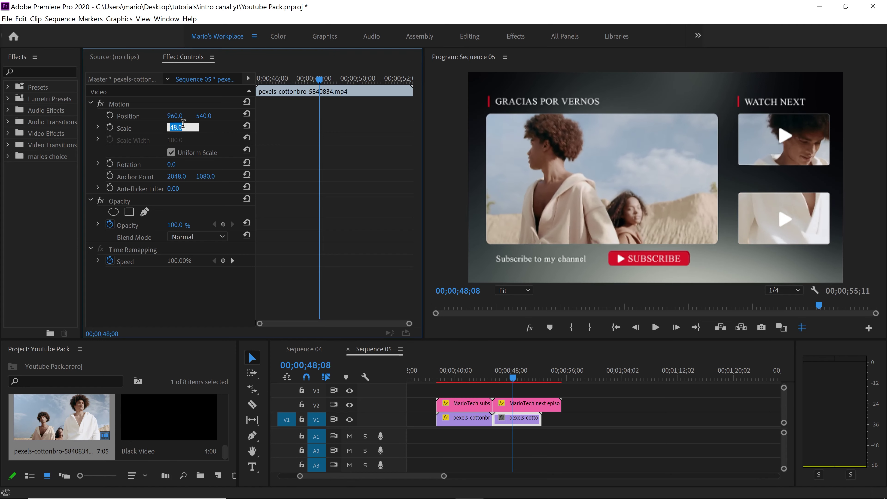
key("Up")
key("Up")
key("Up")
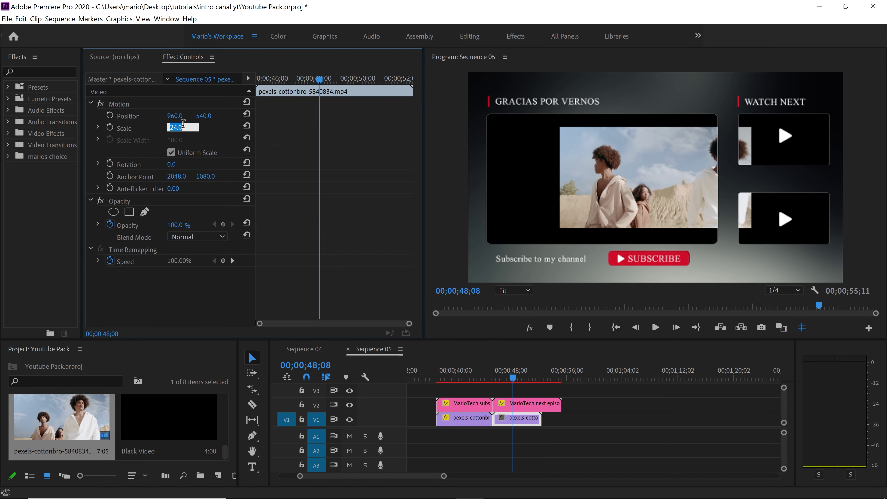
key("Up")
key("Up")
key("Up")
key("Up")
key("Up")
key("Up")
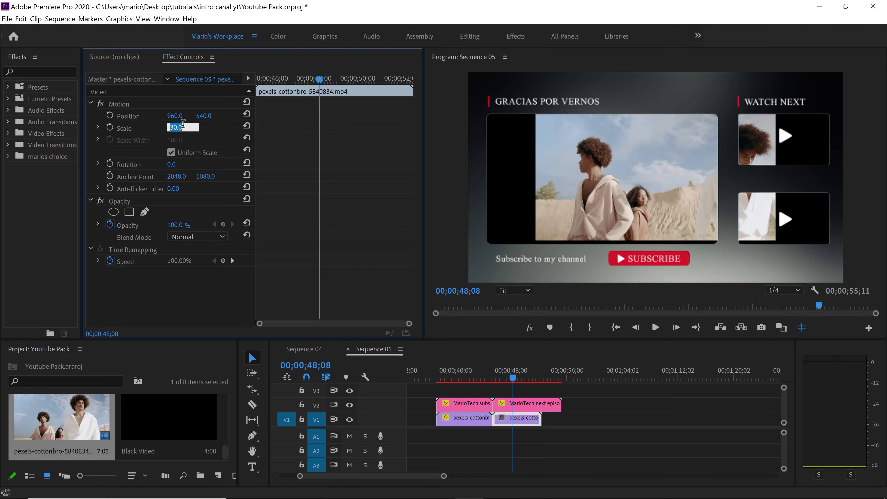
key("Up")
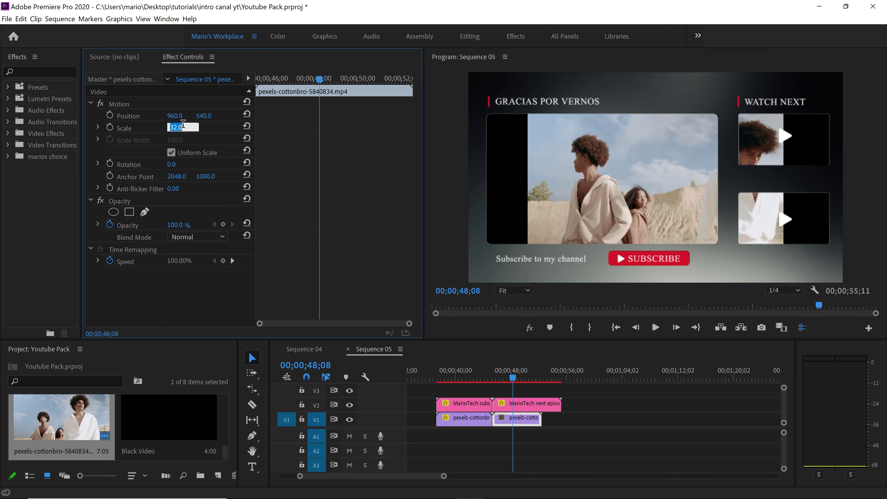
left_click(126, 116)
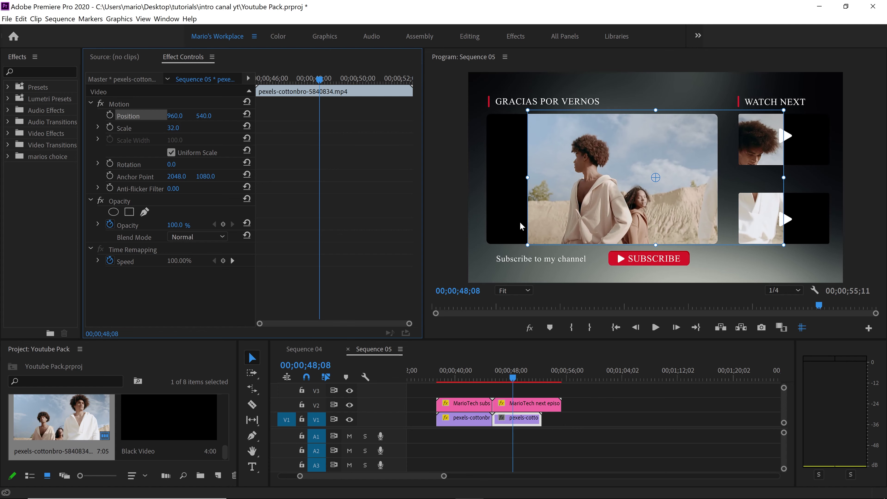
left_click_drag(694, 208, 636, 212)
- Move the end screen to V3 and position a cottonbro copy on V2 over the Watch Next box
left_click(605, 414)
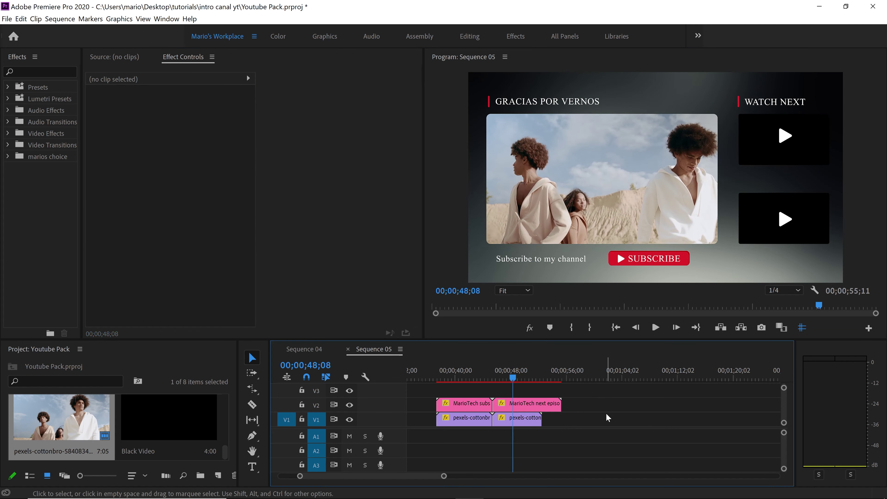
left_click(499, 378)
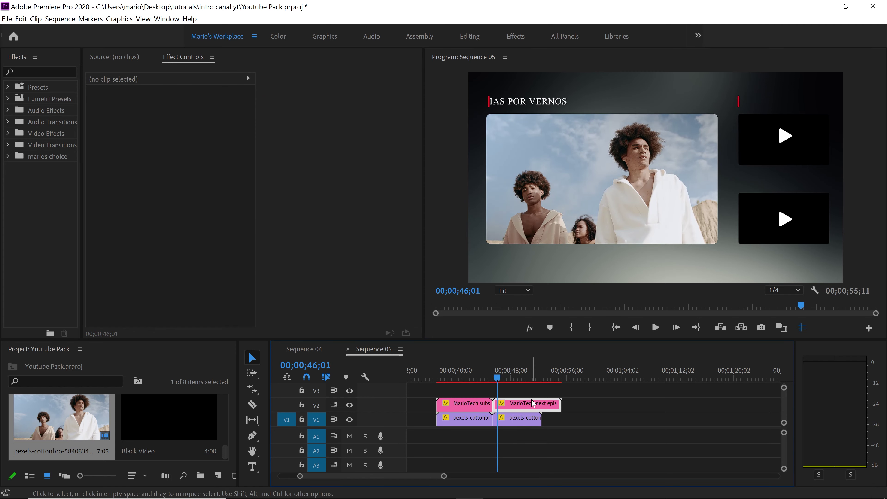
left_click_drag(533, 404, 533, 390)
left_click_drag(517, 421, 518, 409)
left_click(128, 118)
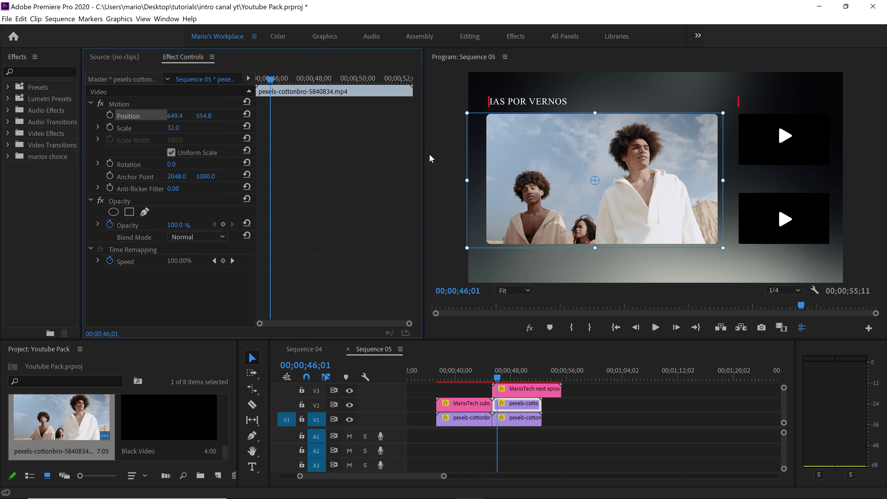
left_click_drag(623, 195, 795, 156)
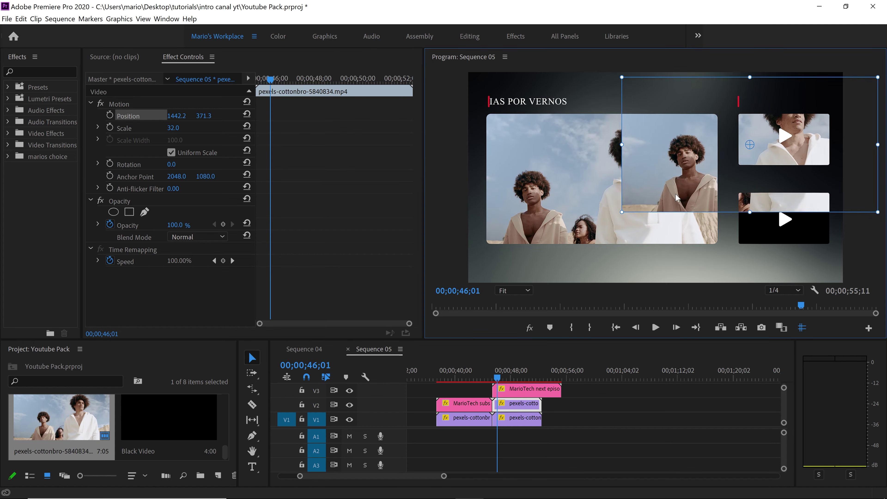
- Play back Sequence 05 from before the lower-third to review the edit
left_click(662, 192)
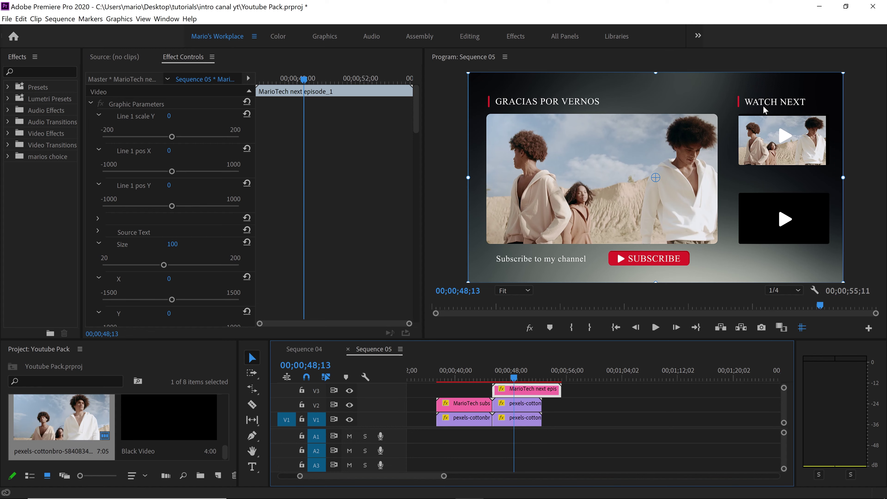
left_click(441, 378)
key("space")
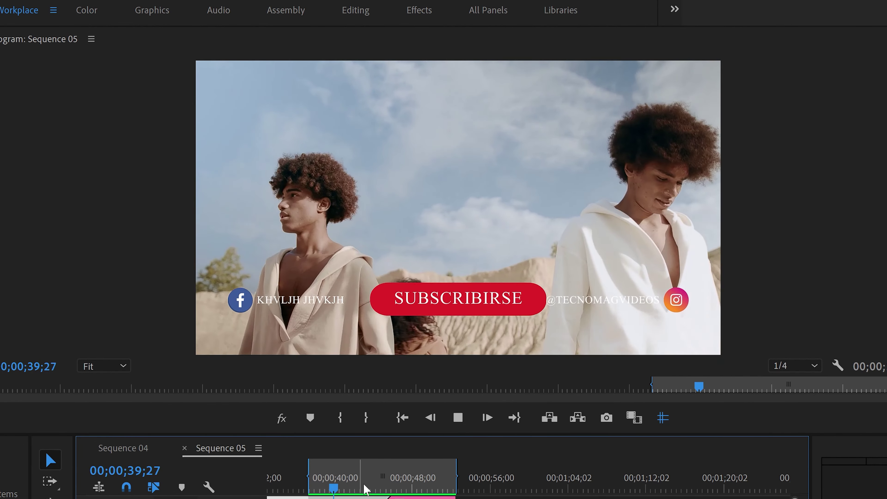
left_click(391, 487)
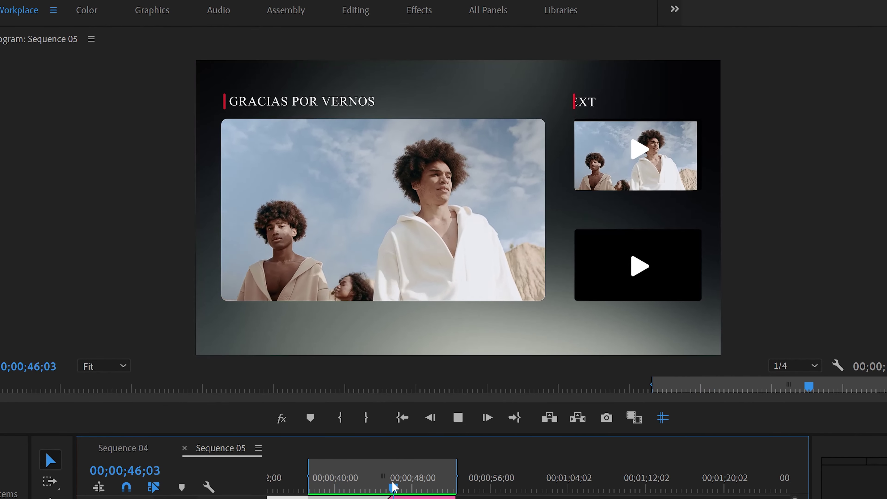